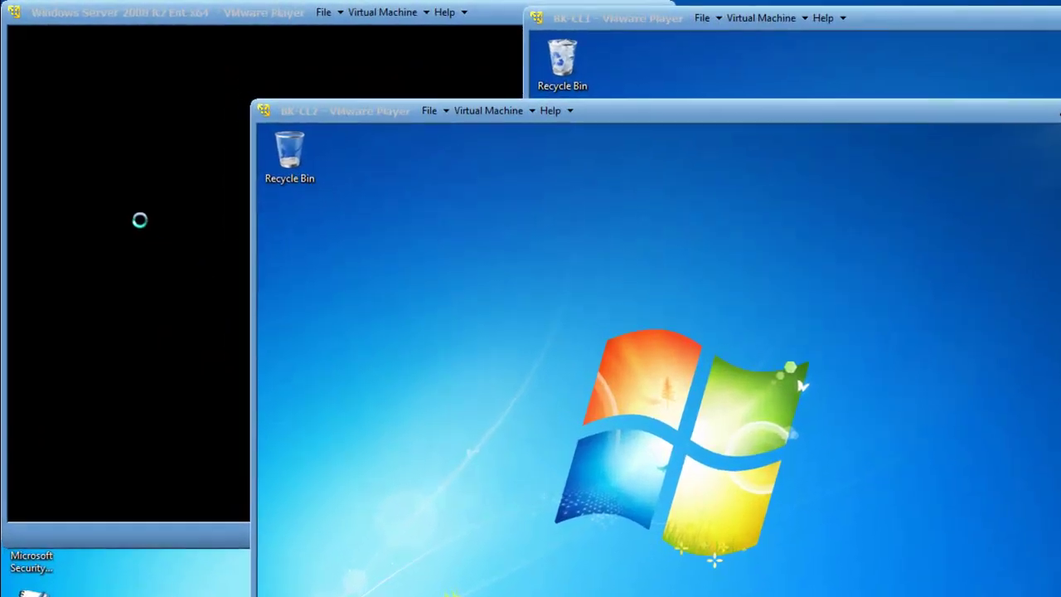
Step: View the three virtual machines in turn: Windows Server 2008 R2, BK-CL2 and BK-CL1
{"action": "left_click", "coordinate": [124, 157]}
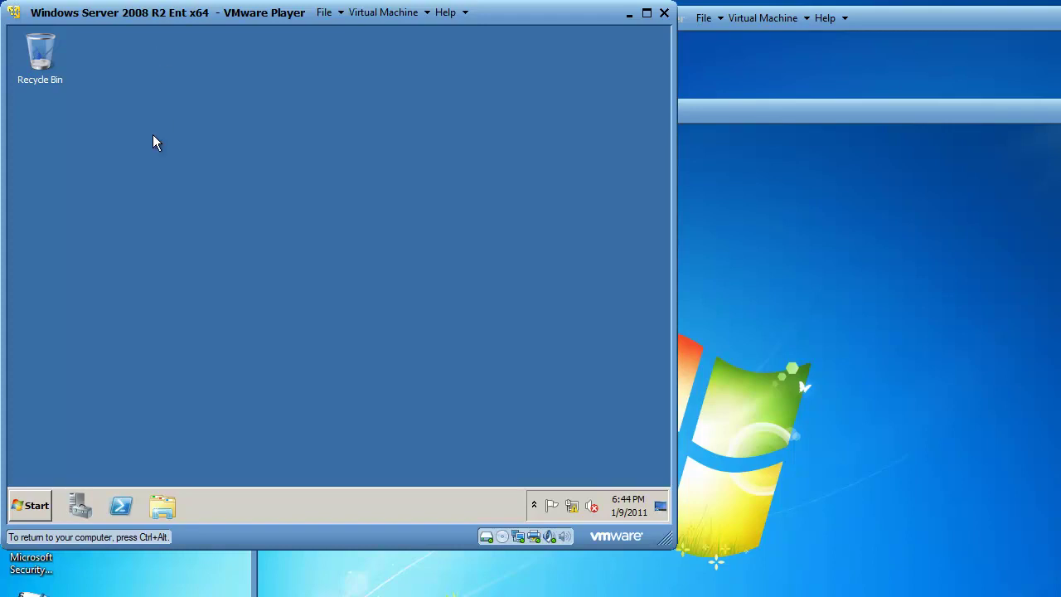
{"action": "left_click", "coordinate": [792, 281]}
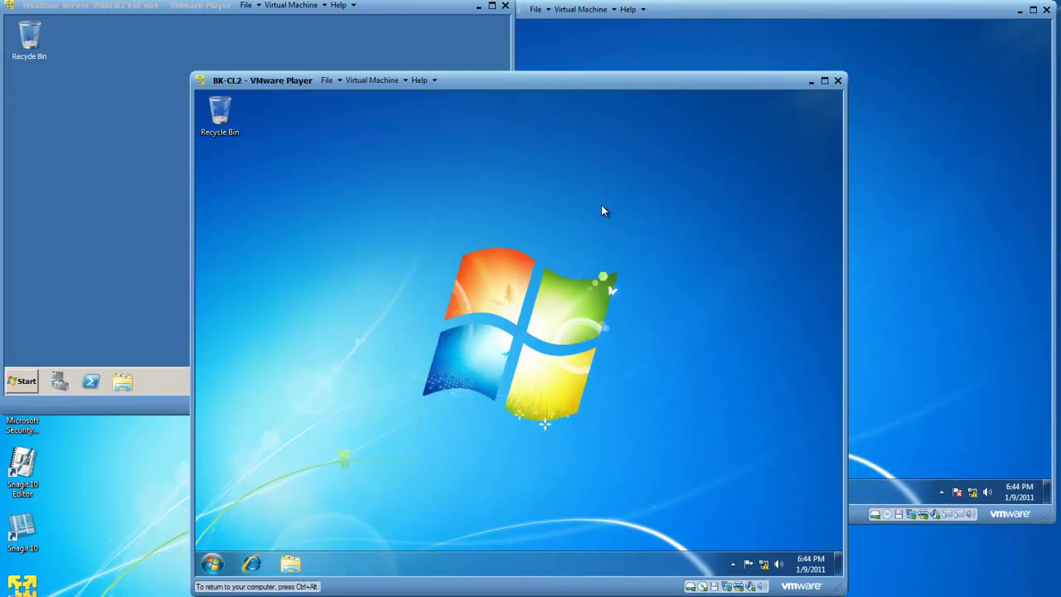
{"action": "left_click", "coordinate": [603, 45]}
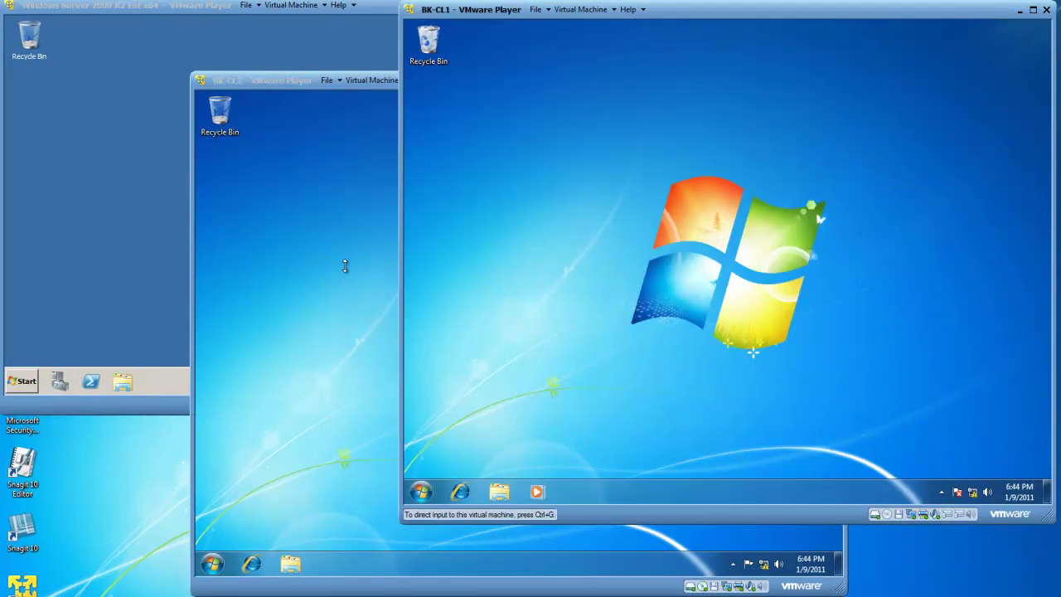
{"action": "left_click", "coordinate": [485, 56]}
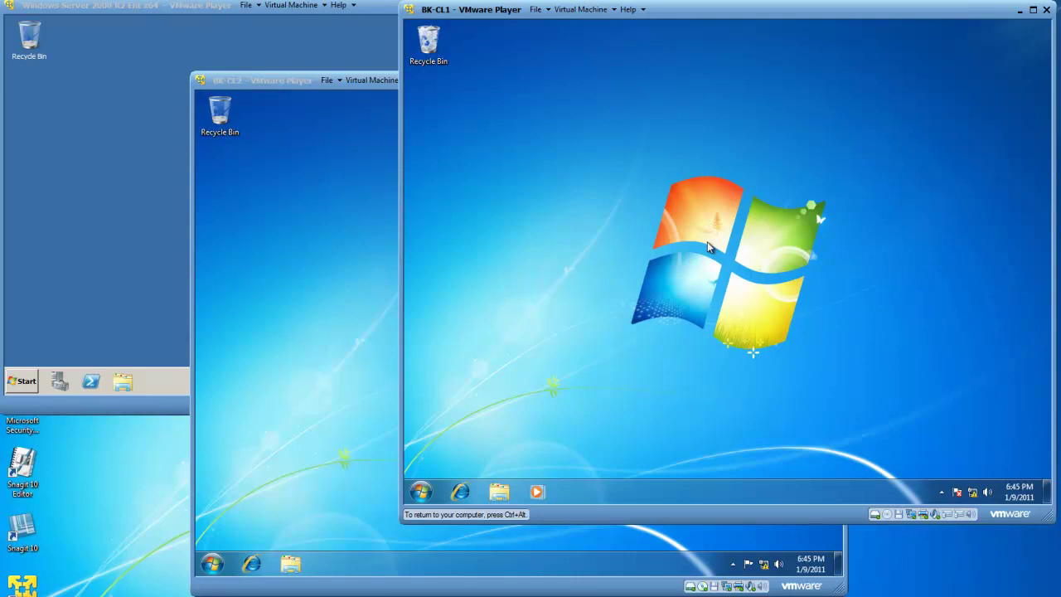
{"action": "key", "text": "ctrl+alt"}
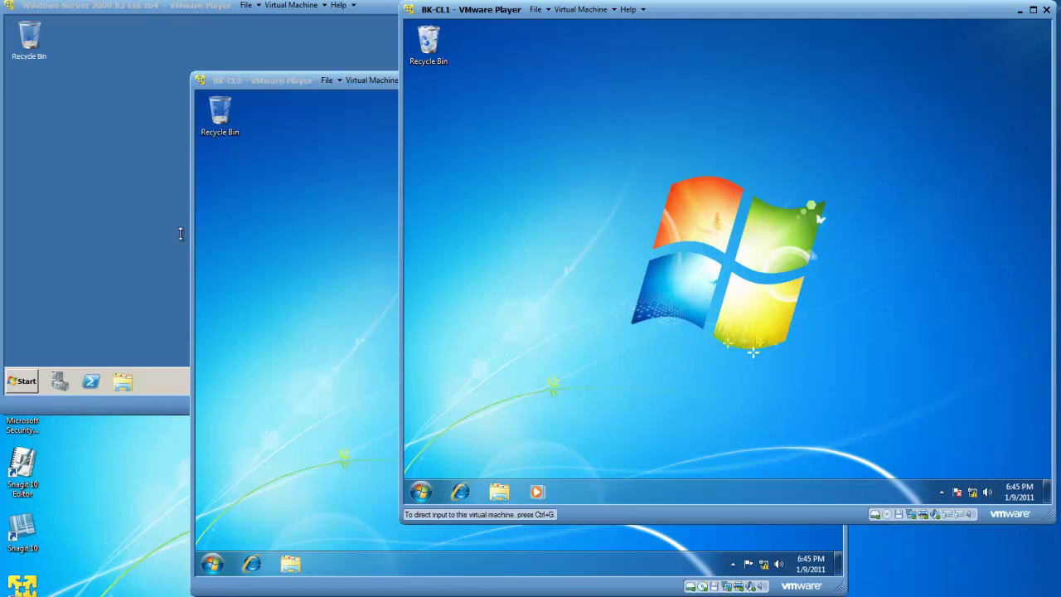
Step: Switch to the BK-CL2 virtual machine and open a Command Prompt as administrator
{"action": "left_click", "coordinate": [305, 225]}
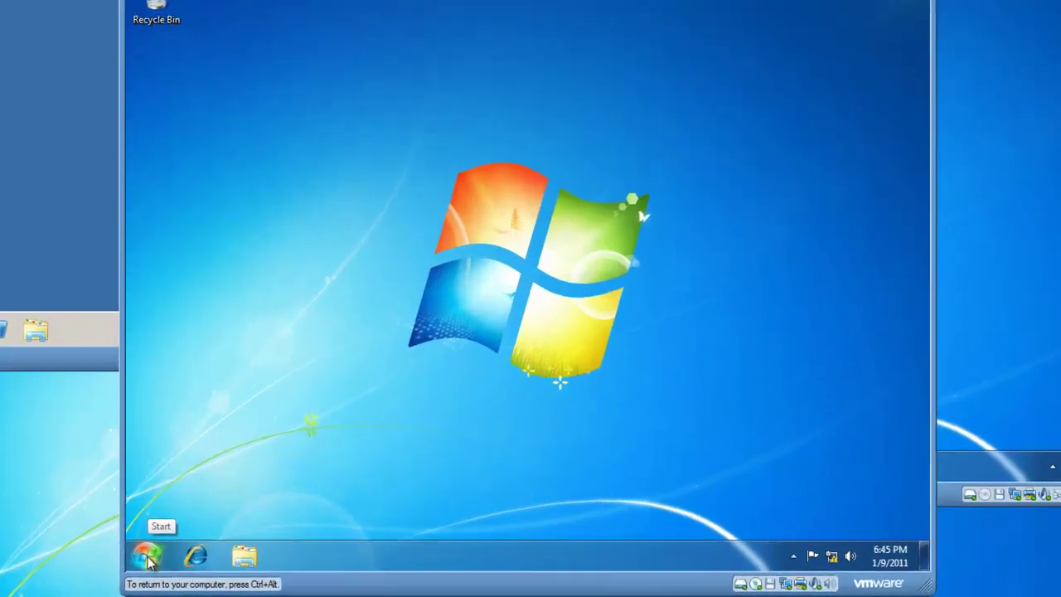
{"action": "left_click", "coordinate": [150, 560]}
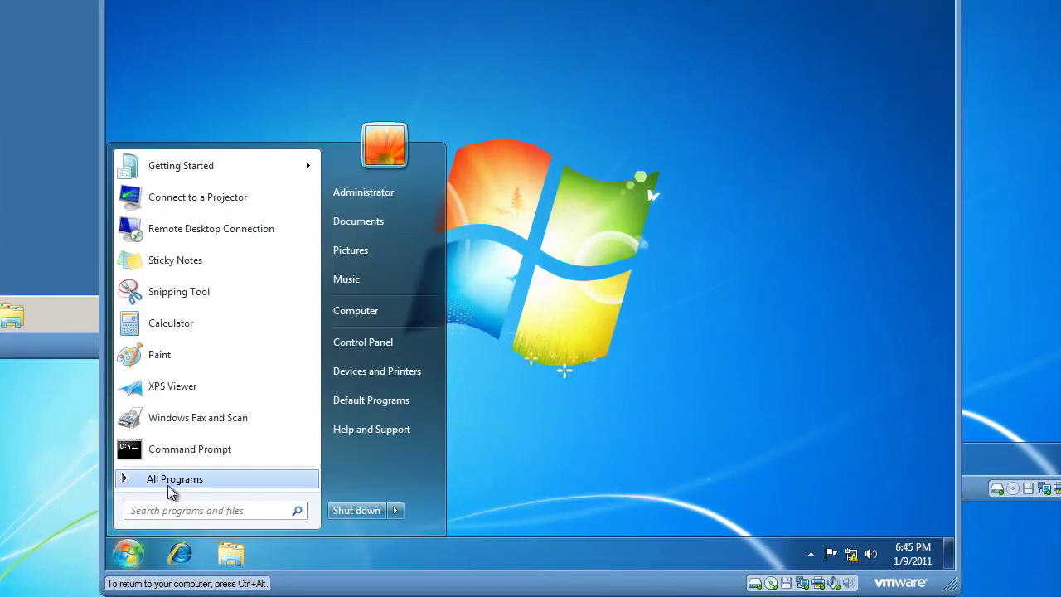
{"action": "left_click", "coordinate": [170, 488]}
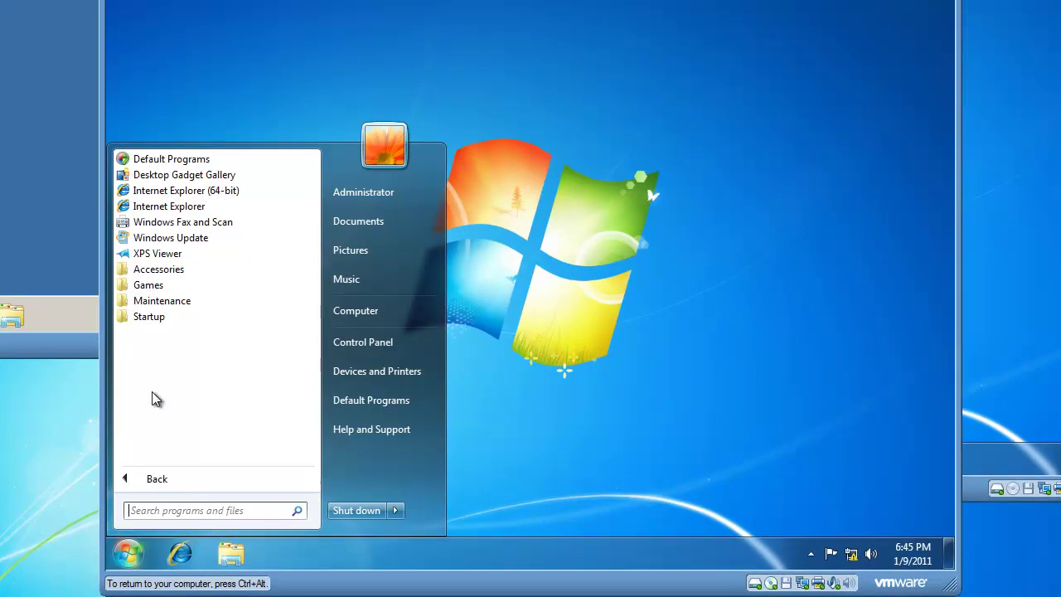
{"action": "left_click", "coordinate": [170, 272]}
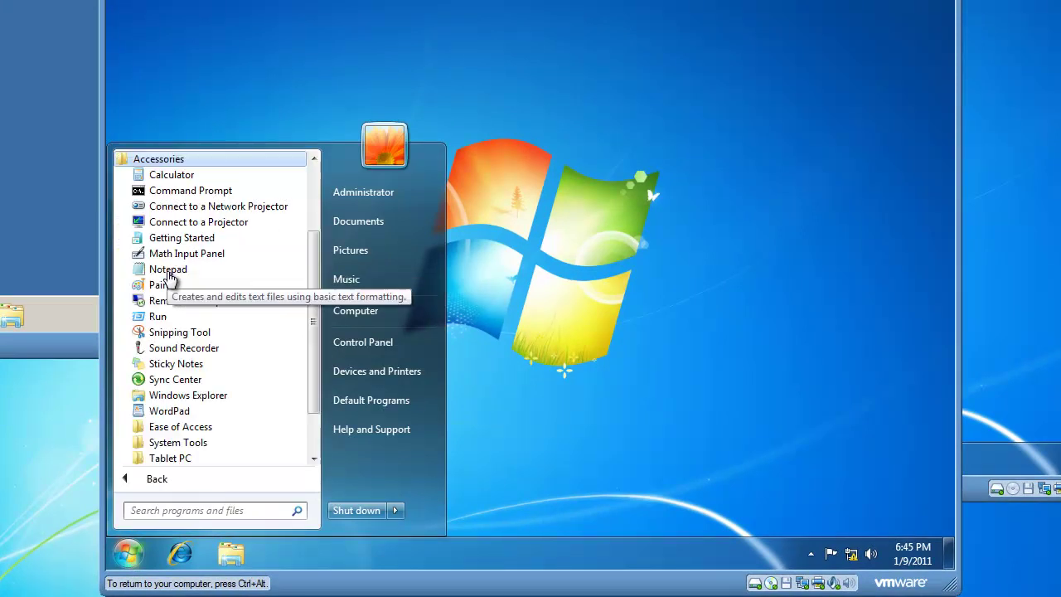
{"action": "right_click", "coordinate": [171, 199]}
{"action": "left_click", "coordinate": [211, 220]}
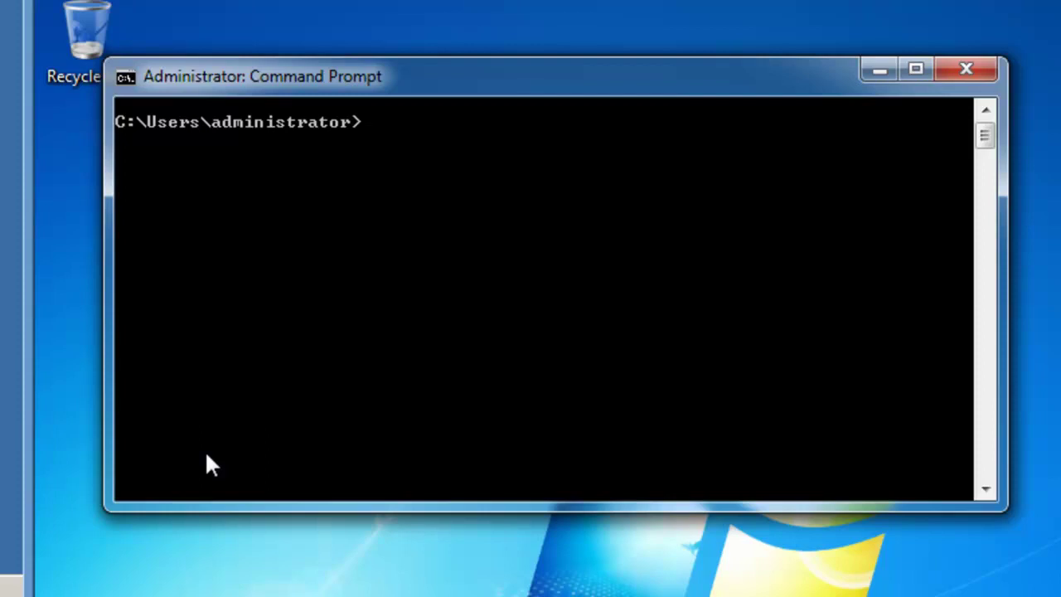
Step: Run winrm quickconfig, accept the remote management changes with y, and exit the Command Prompt
{"action": "type", "text": "winrm quickcon"}
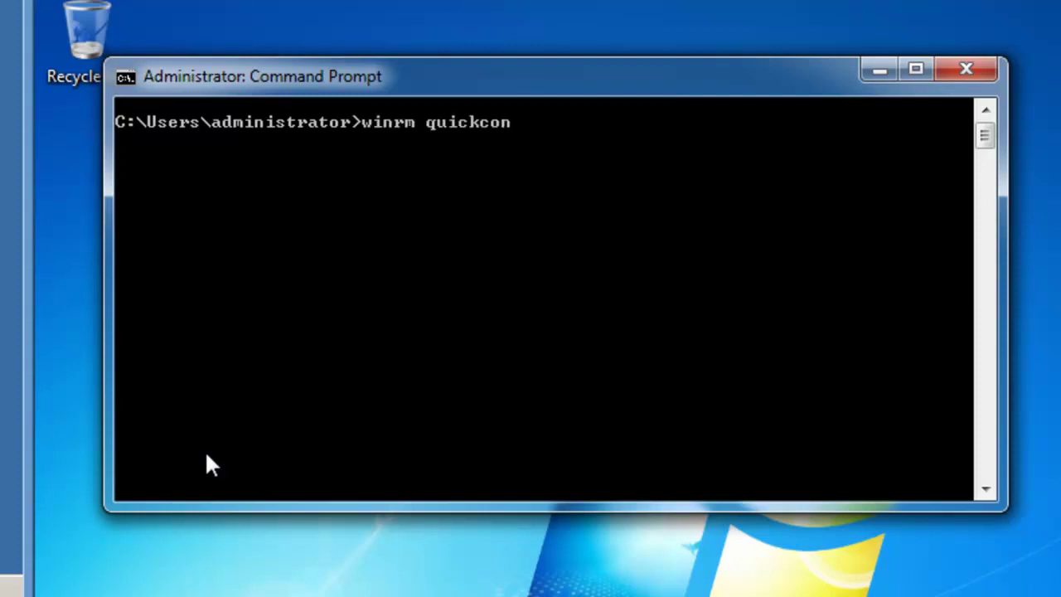
{"action": "type", "text": "fig"}
{"action": "key", "text": "Return"}
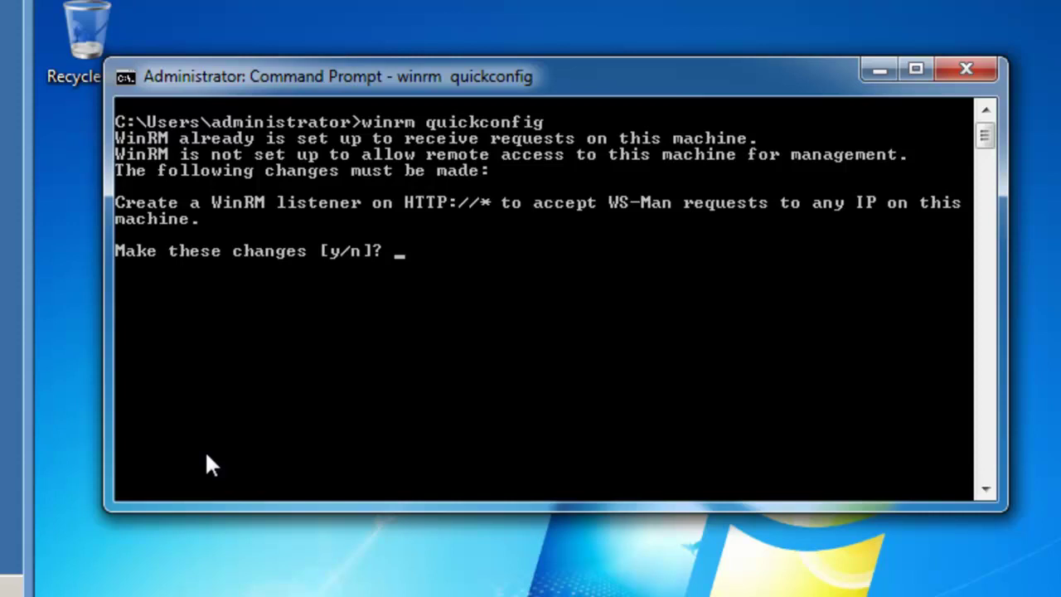
{"action": "type", "text": "y"}
{"action": "key", "text": "Return"}
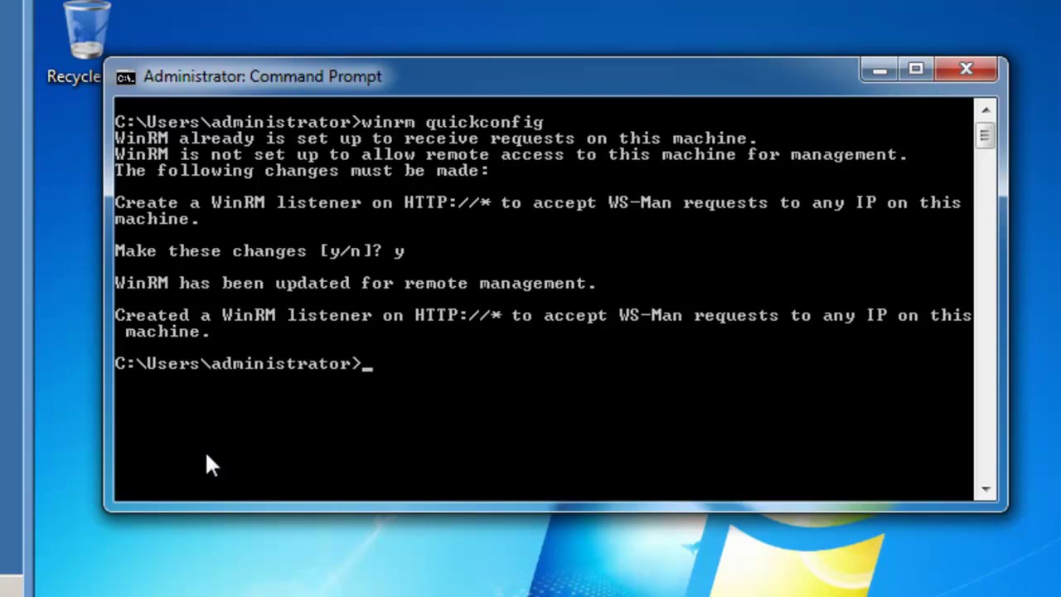
{"action": "type", "text": "exit"}
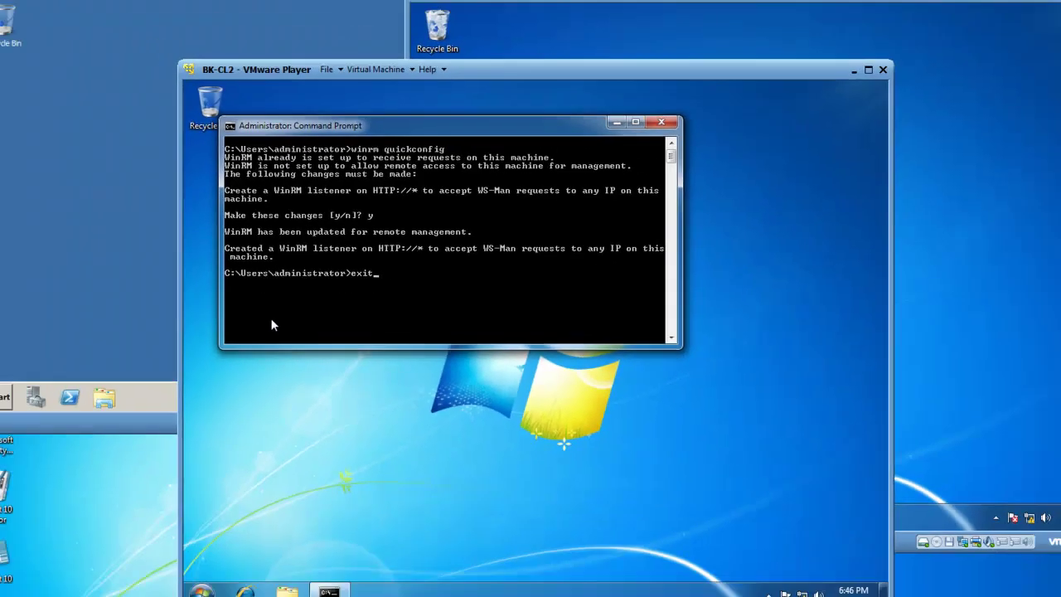
{"action": "key", "text": "Return"}
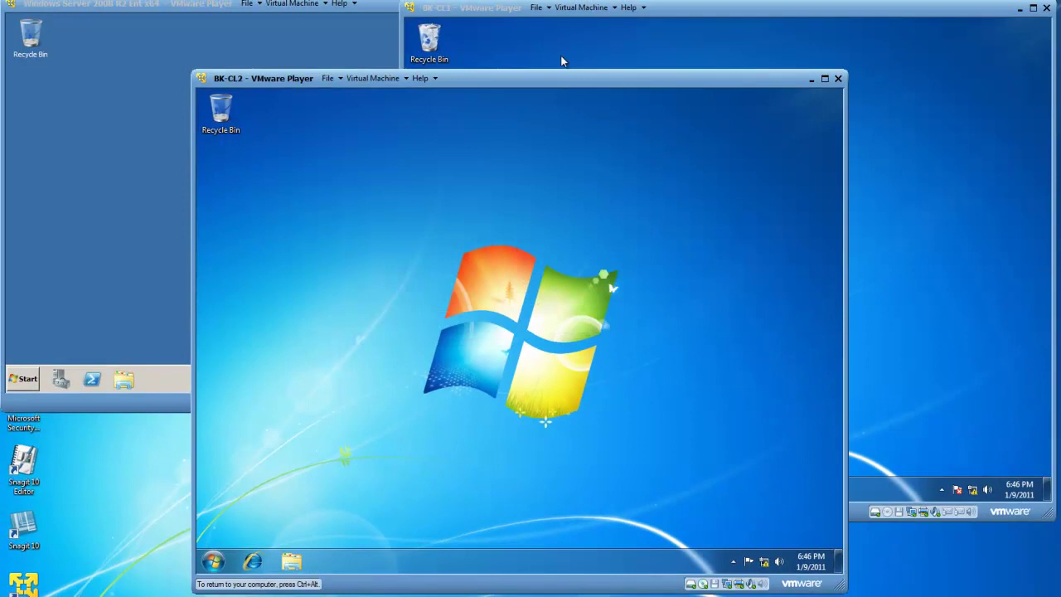
Step: Switch to the BK-CL1 virtual machine and open a Command Prompt as administrator there
{"action": "left_click", "coordinate": [612, 34]}
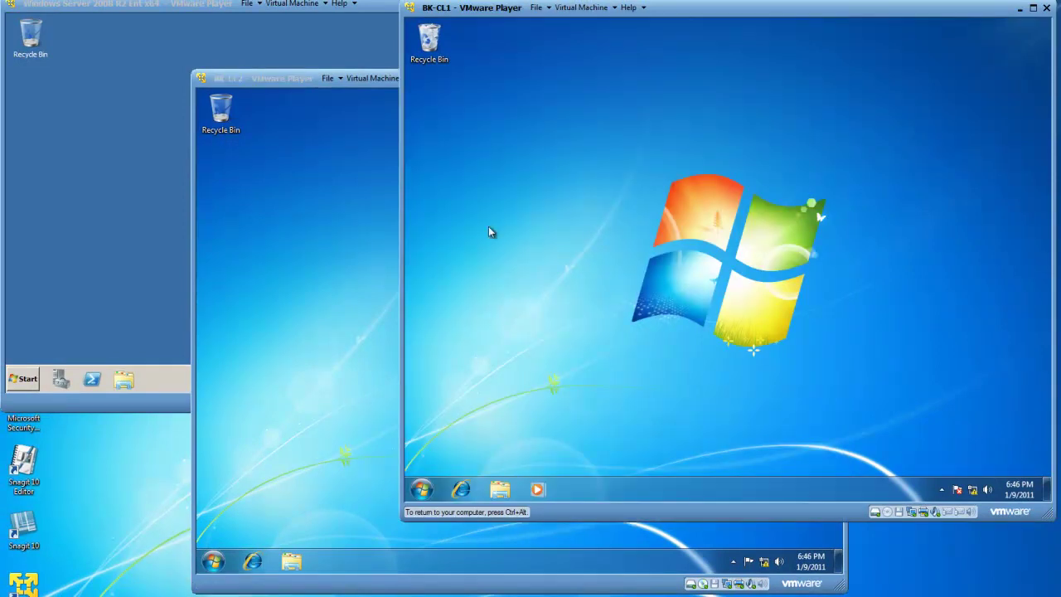
{"action": "left_click", "coordinate": [421, 489]}
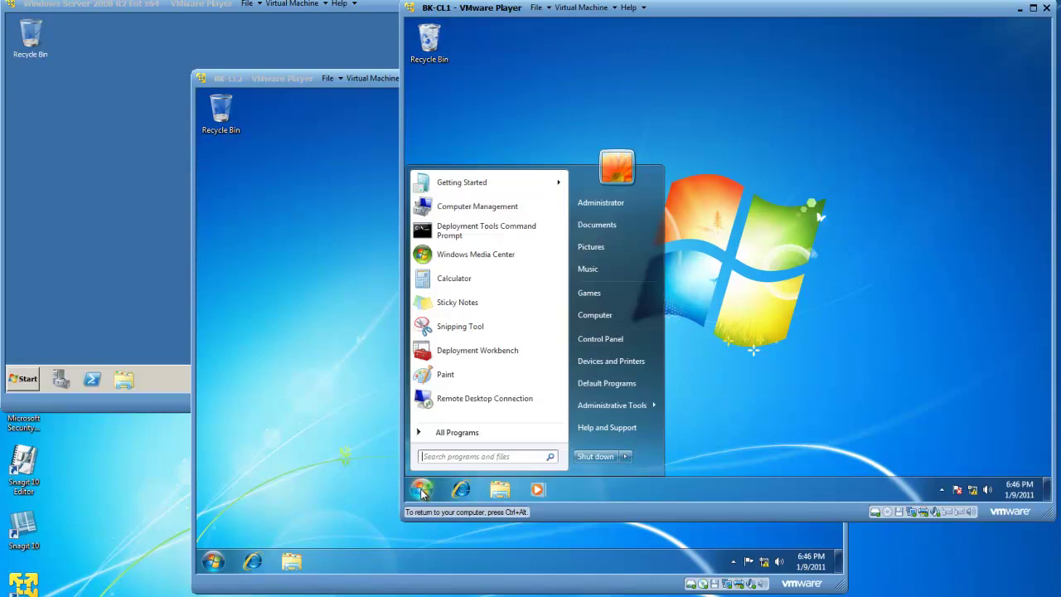
{"action": "left_click", "coordinate": [462, 433]}
{"action": "left_click", "coordinate": [458, 298]}
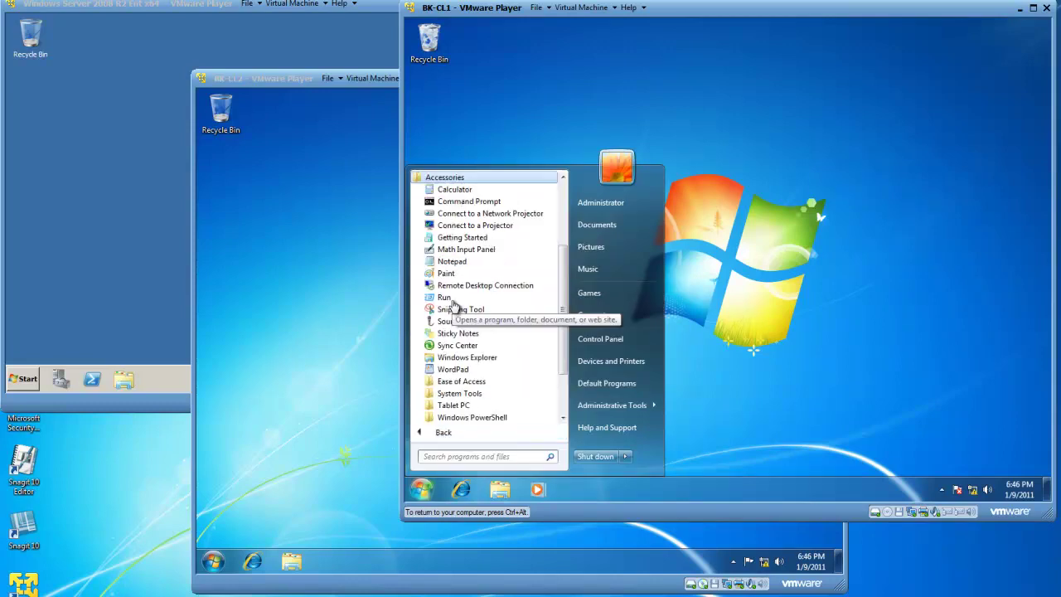
{"action": "right_click", "coordinate": [457, 202]}
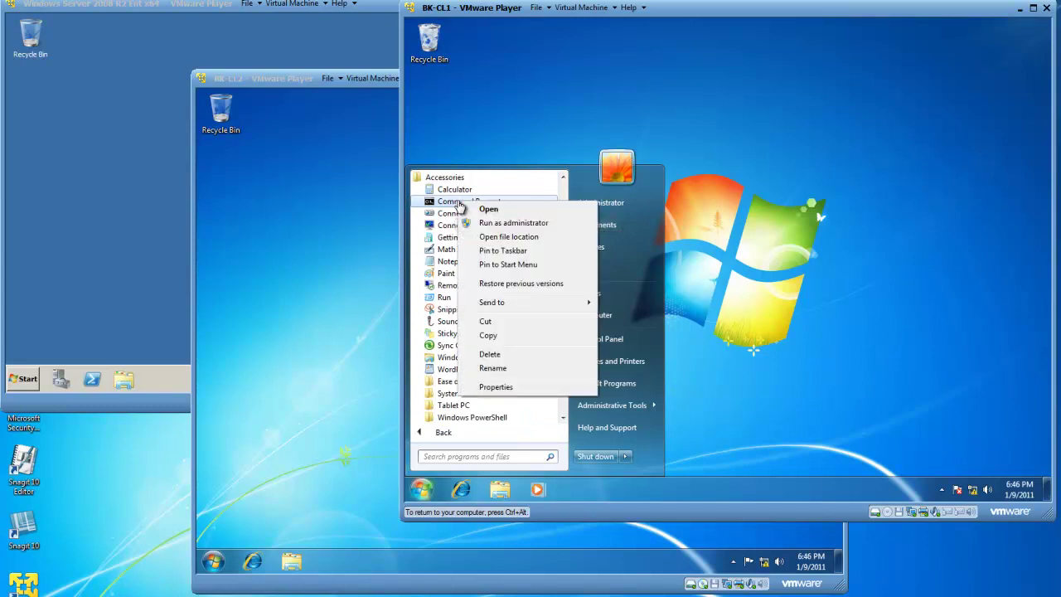
{"action": "left_click", "coordinate": [498, 223]}
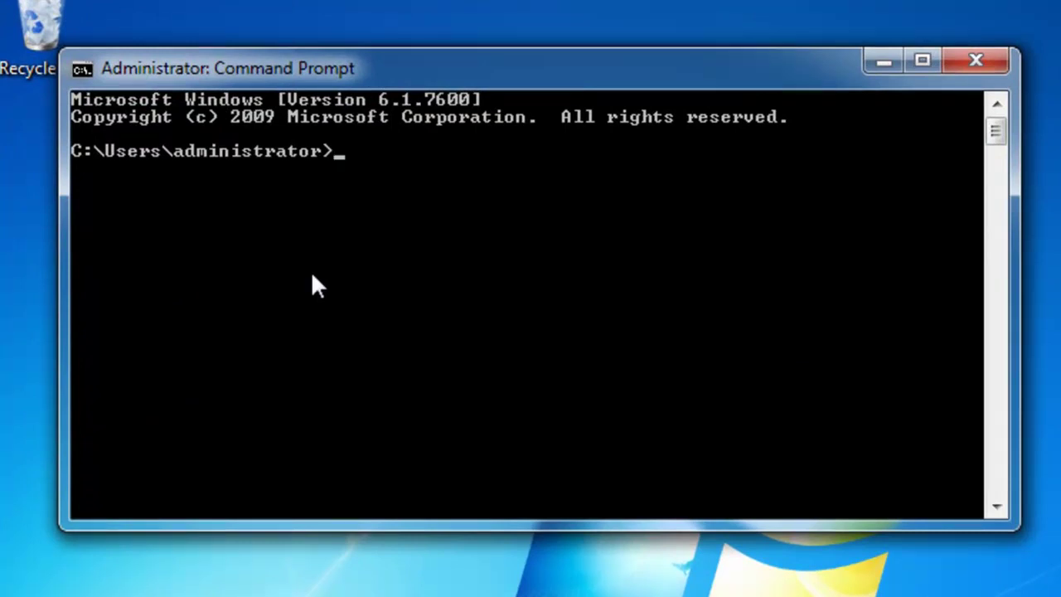
Step: Run wecutil qc, accept the Delay-Start service change with y, and exit the Command Prompt
{"action": "type", "text": "wecutil"}
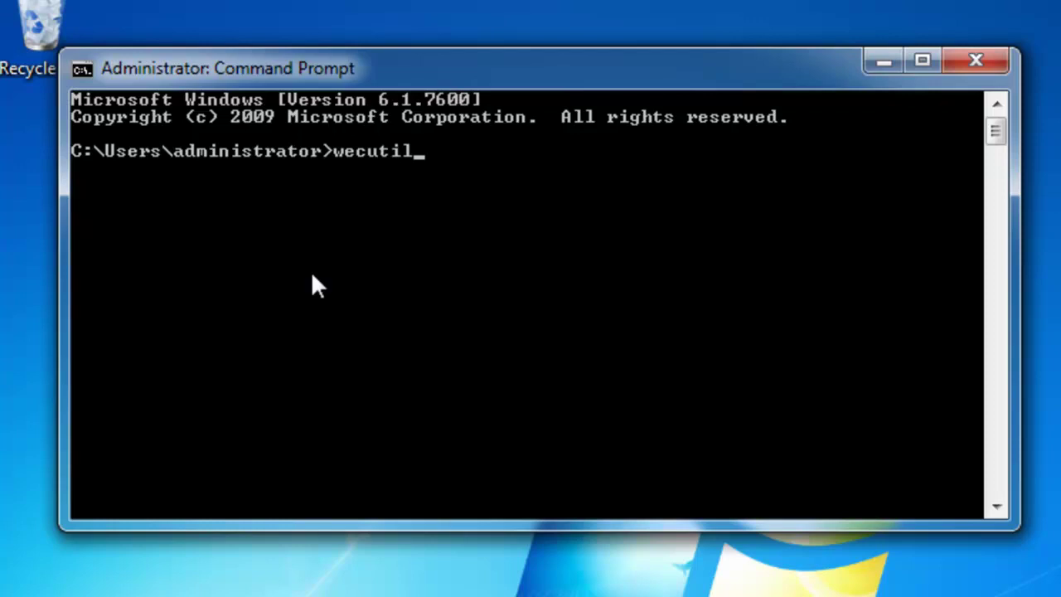
{"action": "type", "text": " qc"}
{"action": "key", "text": "Return"}
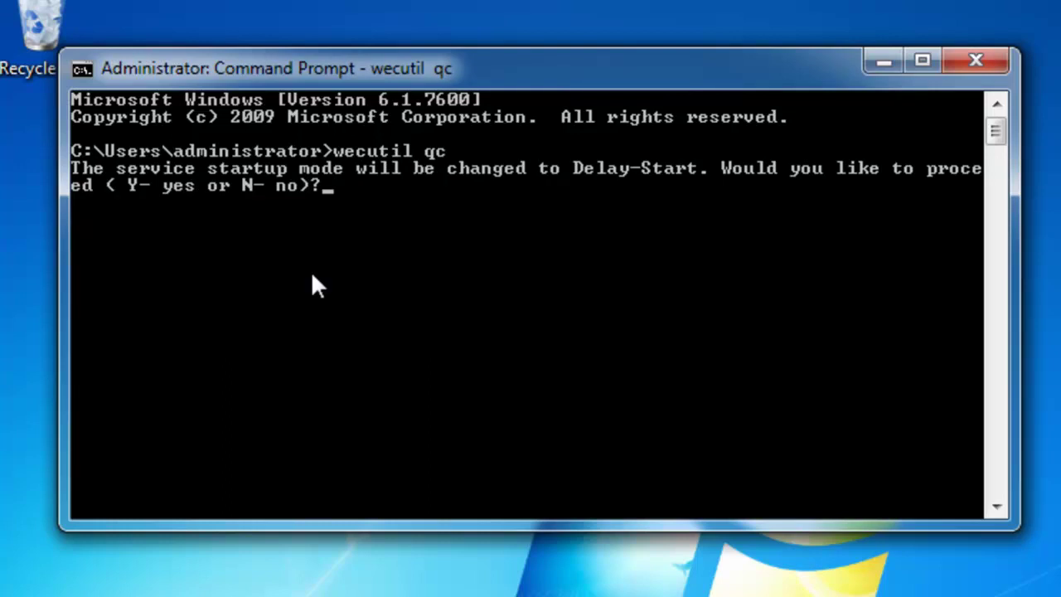
{"action": "type", "text": "y"}
{"action": "key", "text": "Return"}
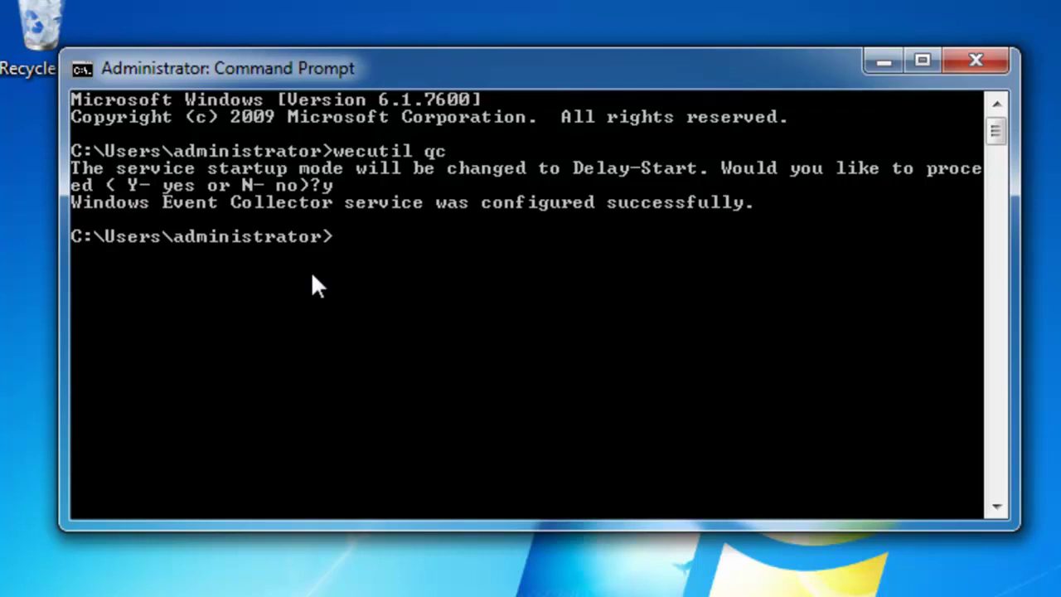
{"action": "type", "text": "exit"}
{"action": "key", "text": "Return"}
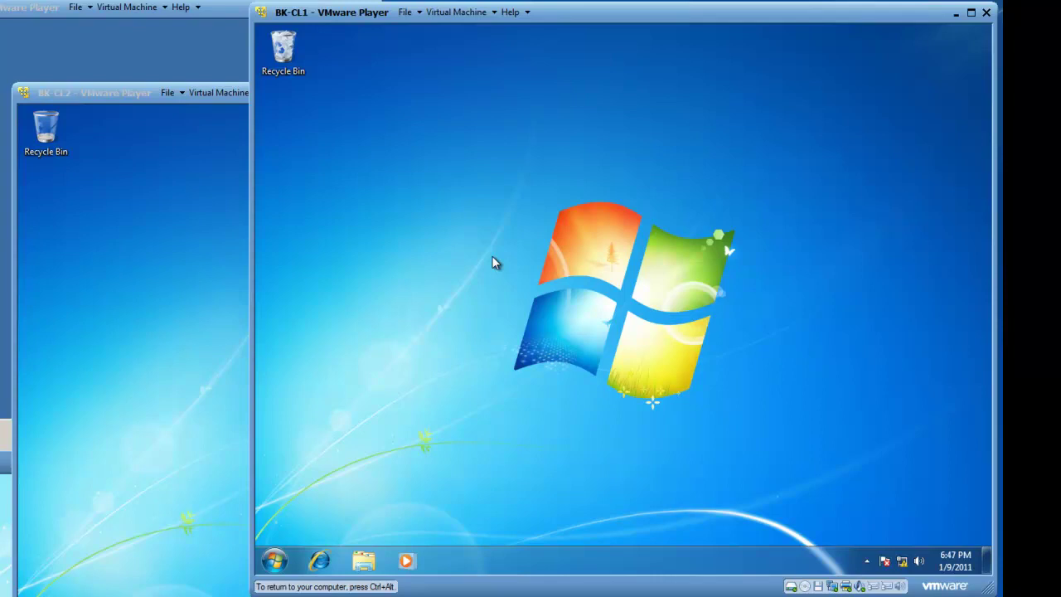
Step: Open Event Viewer from the administrative tools on BK-CL1 and show its Subscriptions
{"action": "left_click", "coordinate": [275, 561]}
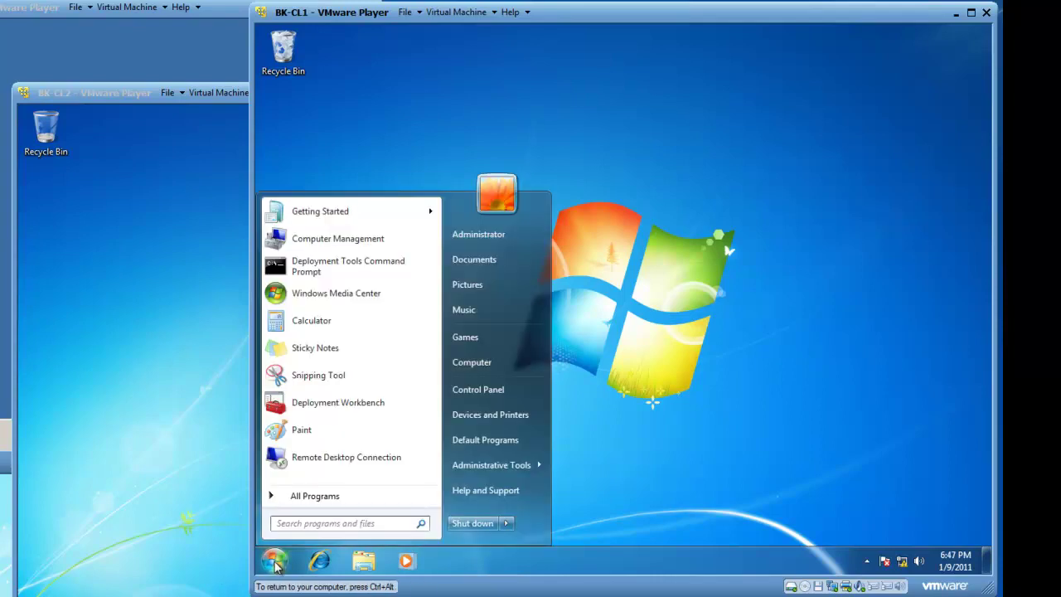
{"action": "left_click", "coordinate": [324, 498]}
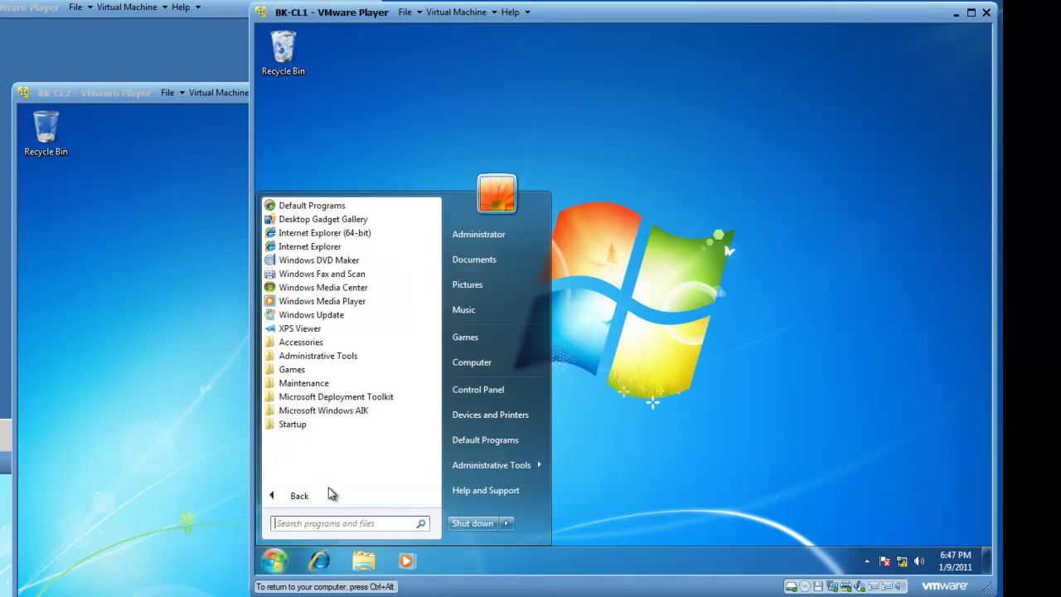
{"action": "left_click", "coordinate": [334, 357]}
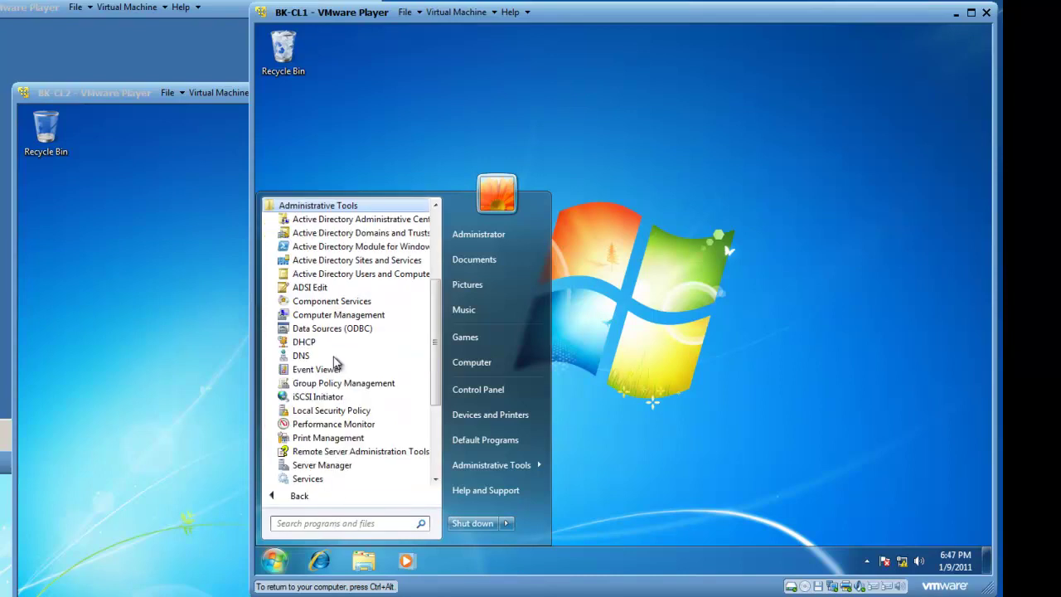
{"action": "left_click", "coordinate": [326, 370]}
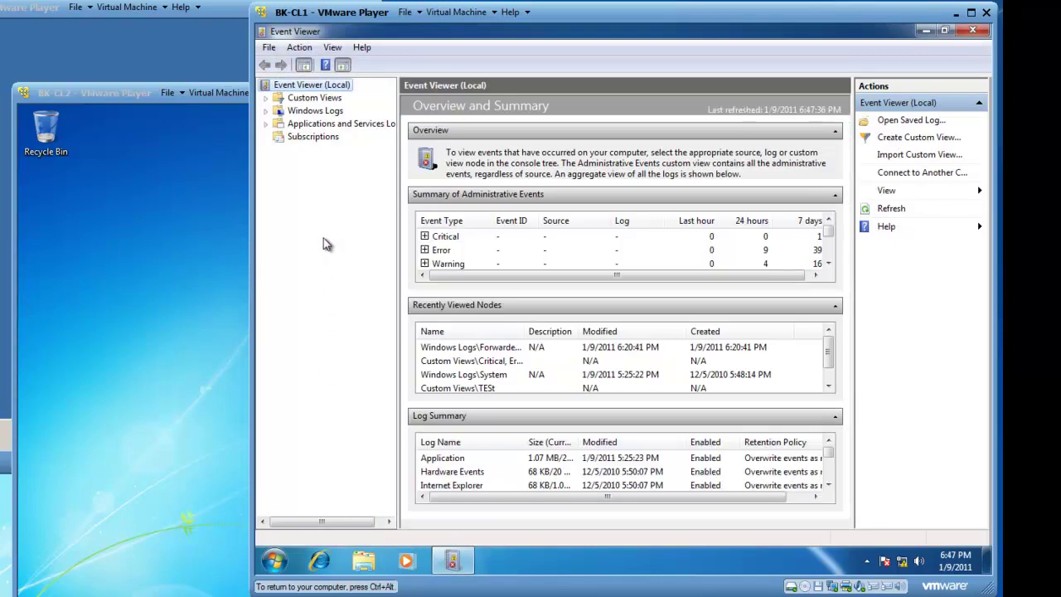
{"action": "left_click", "coordinate": [306, 138]}
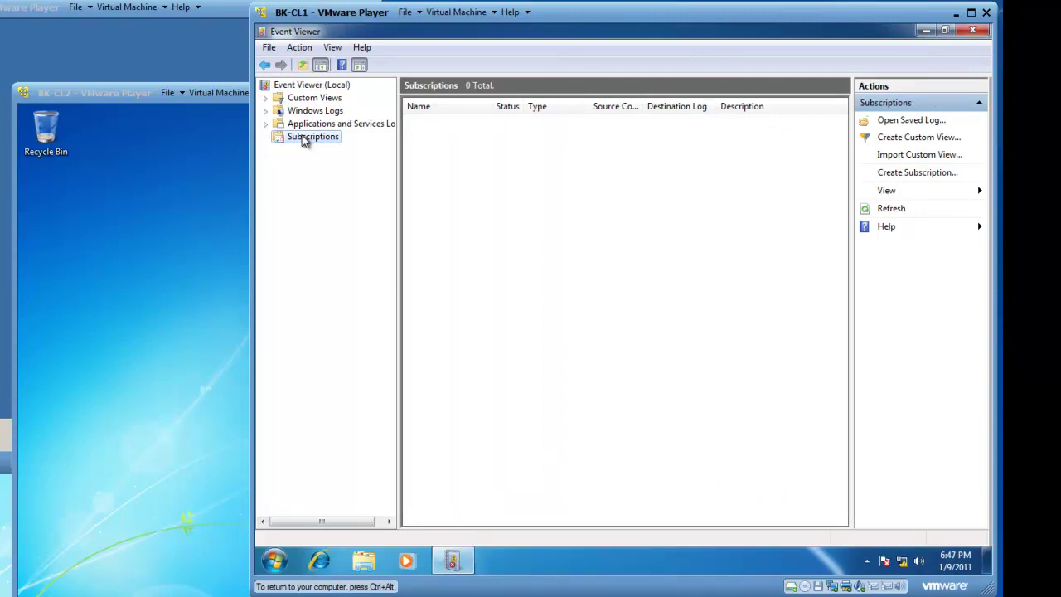
Step: Start a new event subscription and name it BK-CL2
{"action": "right_click", "coordinate": [305, 139]}
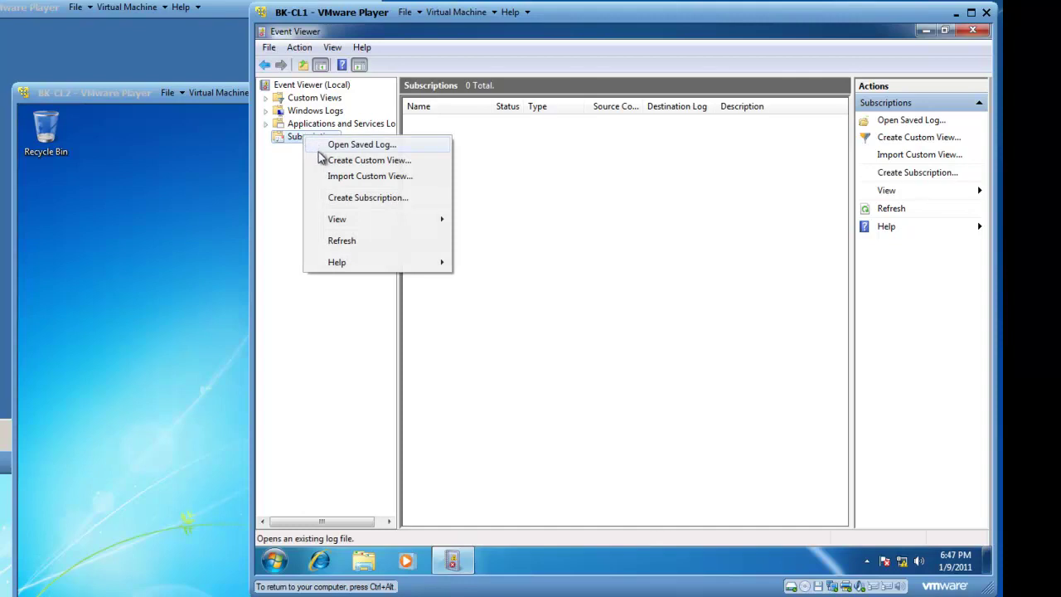
{"action": "left_click", "coordinate": [355, 199]}
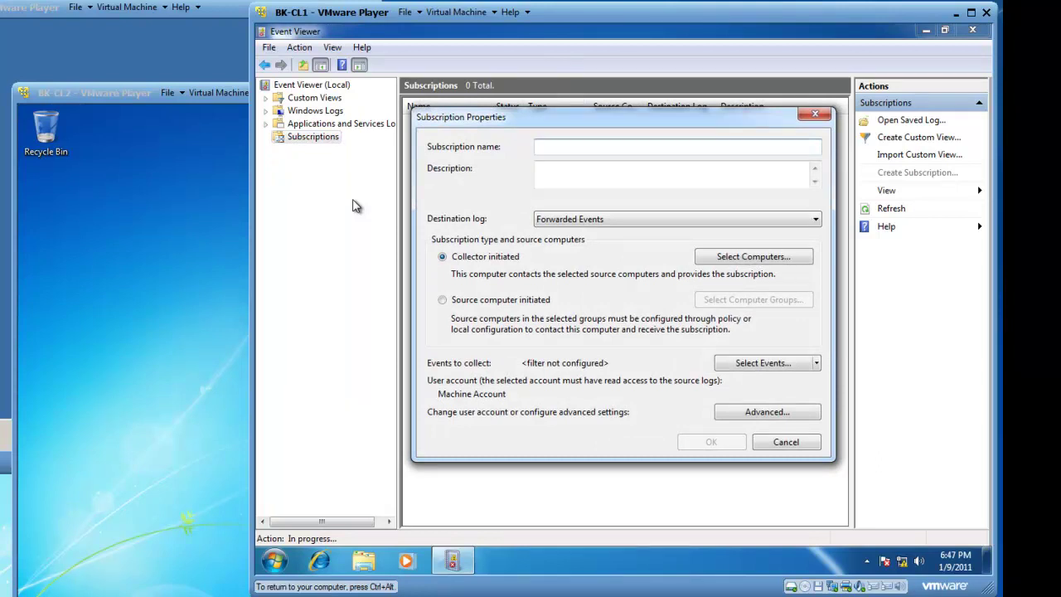
{"action": "type", "text": "BK-CL2"}
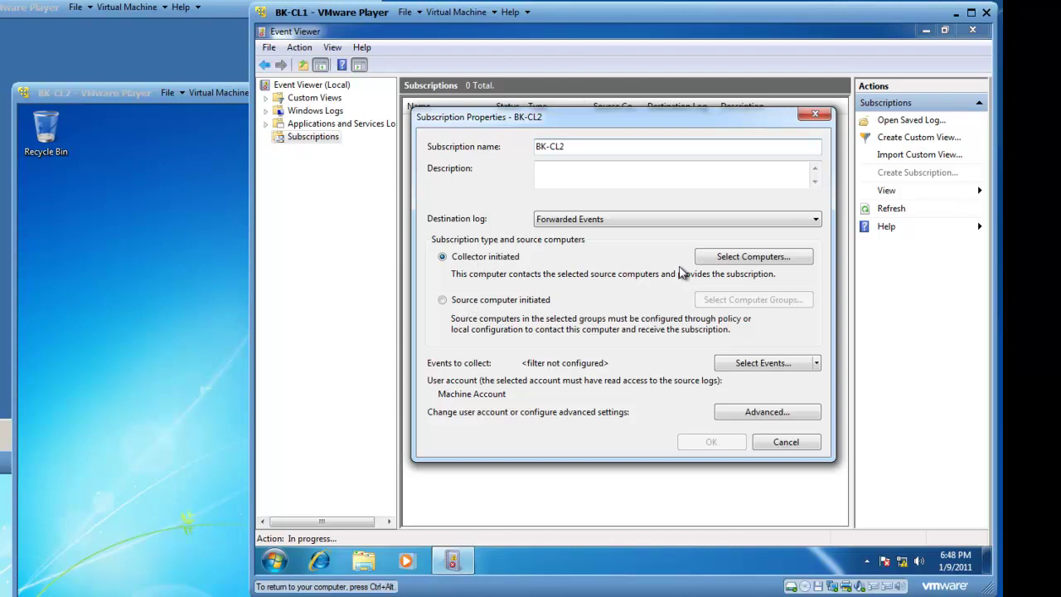
Step: Add the domain computer BK-CL2 as the source computer of the collector-initiated subscription
{"action": "left_click", "coordinate": [753, 261]}
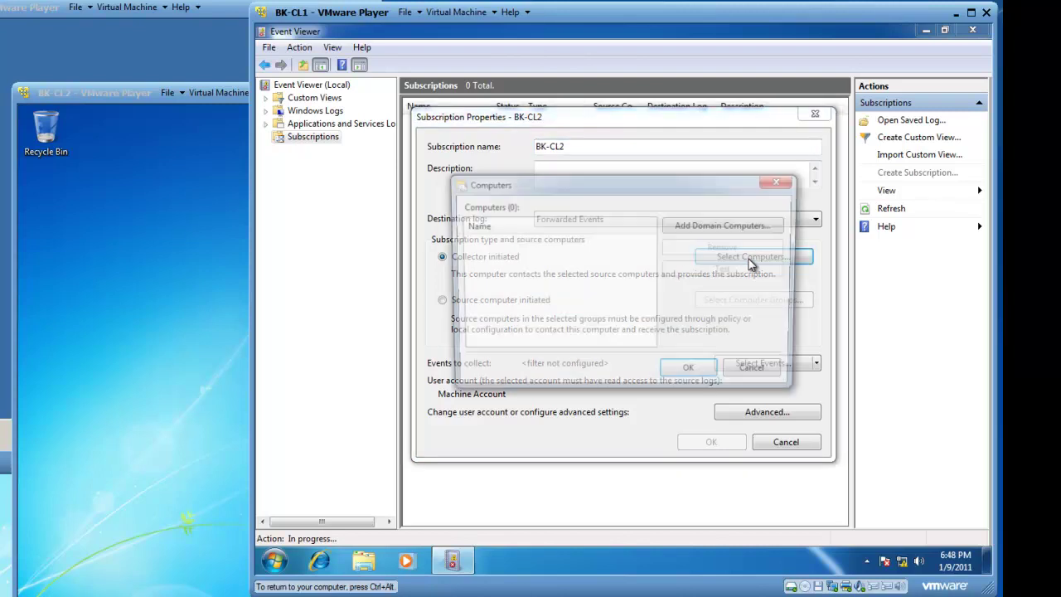
{"action": "left_click", "coordinate": [703, 225]}
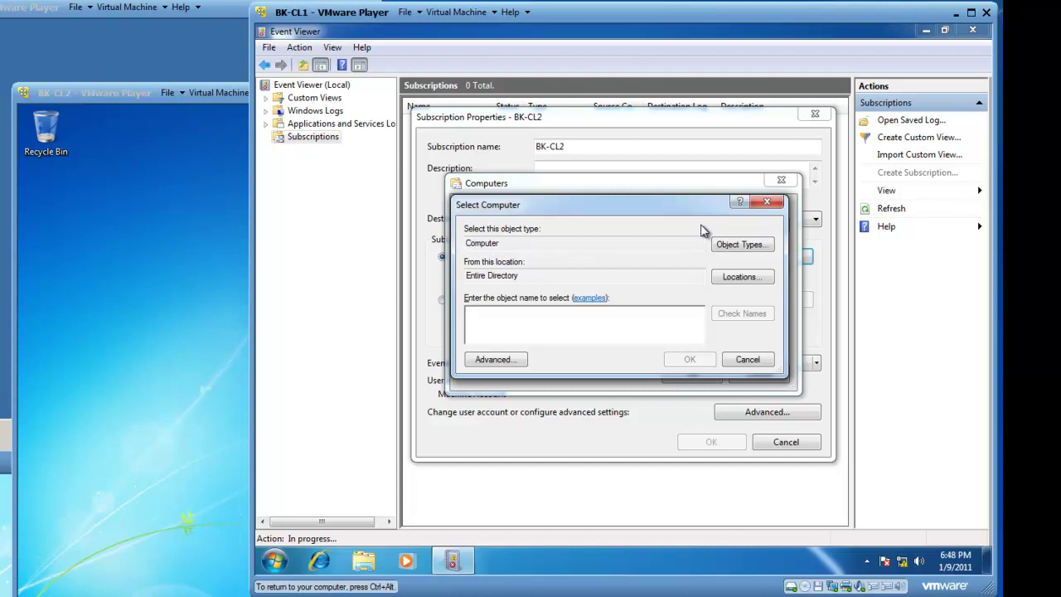
{"action": "type", "text": "BK"}
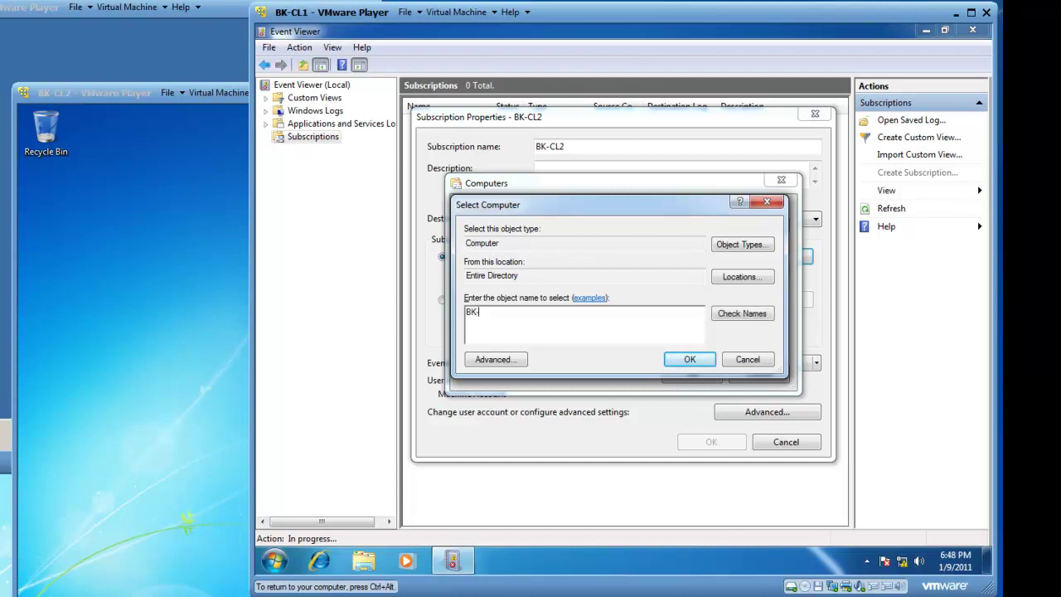
{"action": "type", "text": "-CL2"}
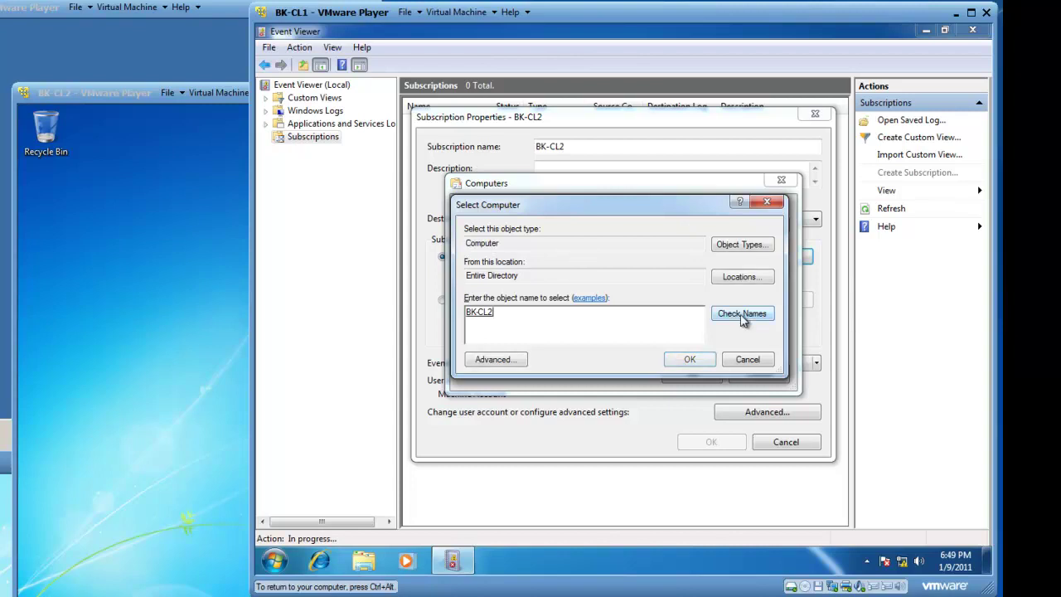
{"action": "left_click", "coordinate": [685, 359]}
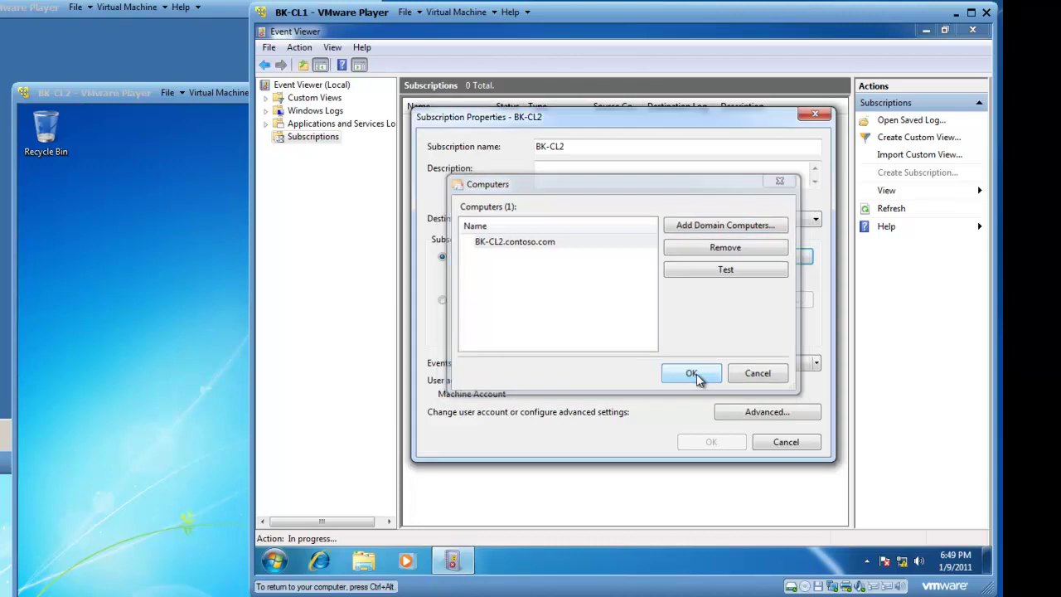
{"action": "left_click", "coordinate": [695, 375]}
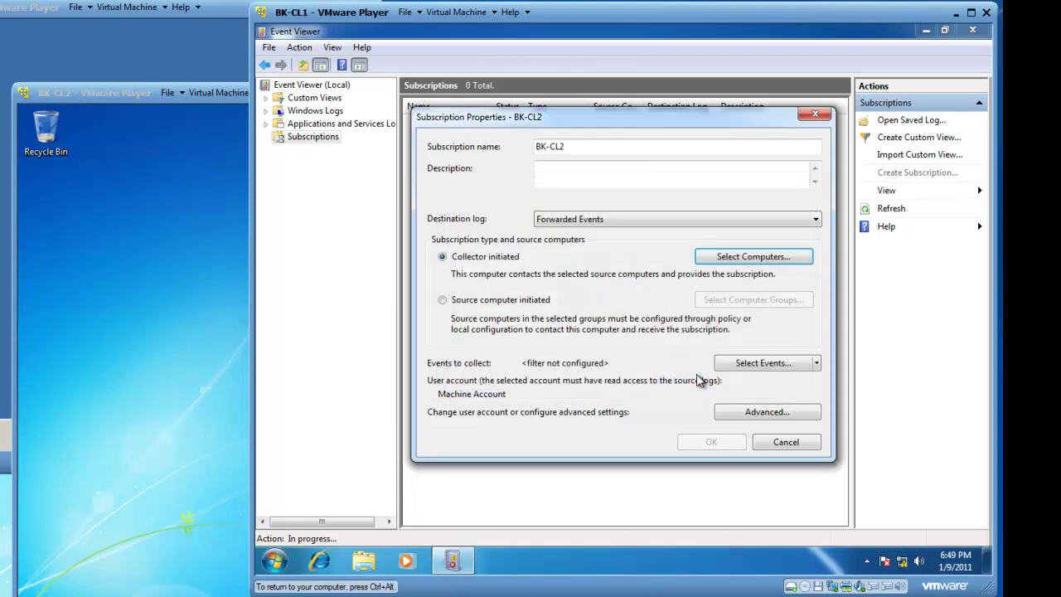
Step: Start the subscription's event filter and include the Critical, Error, Warning, Information and Verbose event levels
{"action": "left_click", "coordinate": [757, 365]}
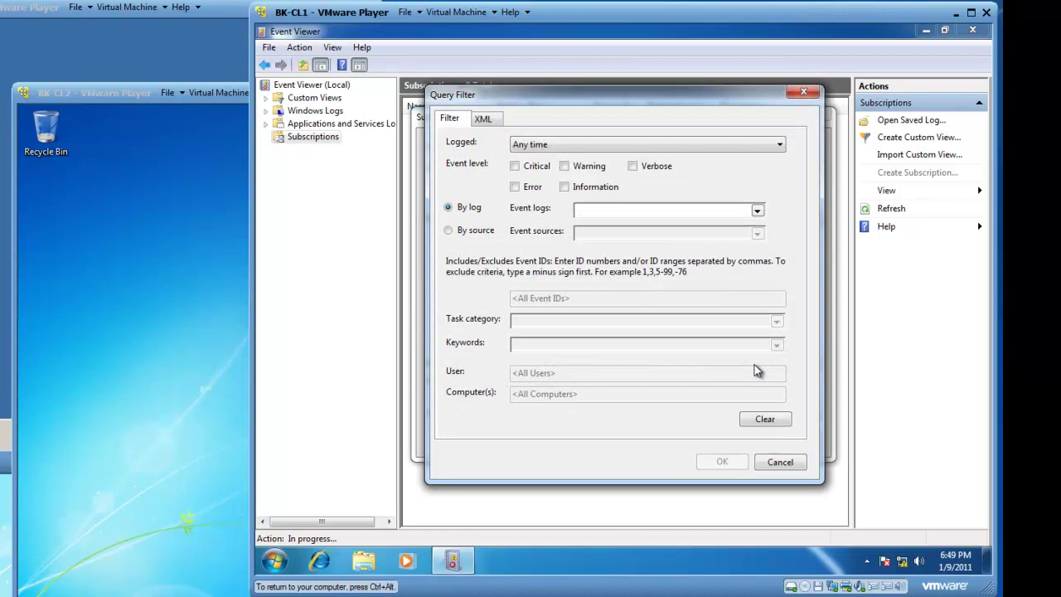
{"action": "left_click", "coordinate": [515, 167]}
{"action": "left_click", "coordinate": [515, 187]}
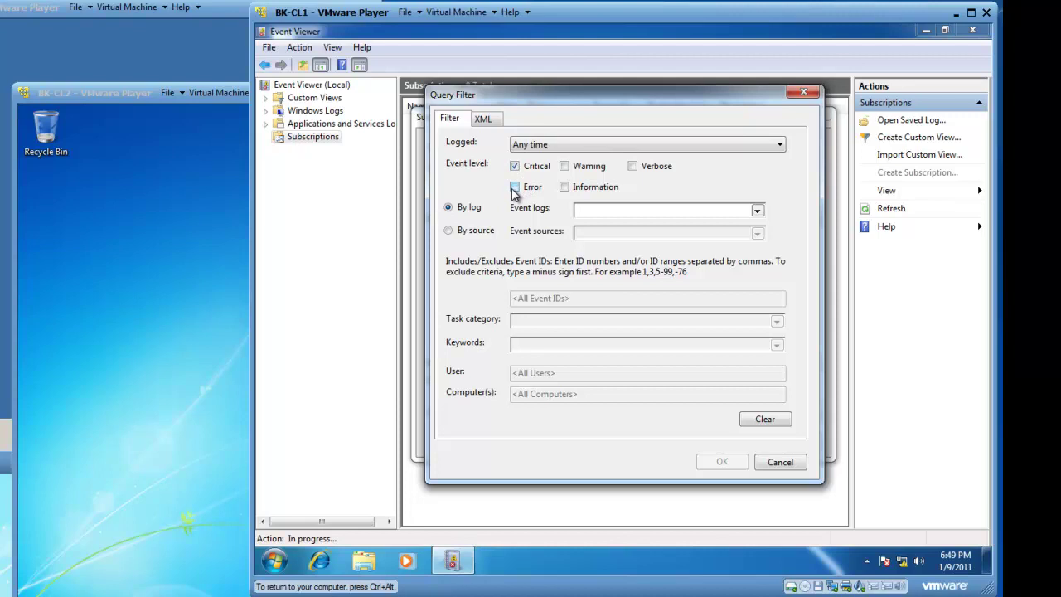
{"action": "left_click", "coordinate": [564, 167]}
{"action": "left_click", "coordinate": [634, 167]}
Step: Limit the query filter to the System log under Windows Logs and accept the filter
{"action": "left_click", "coordinate": [758, 212]}
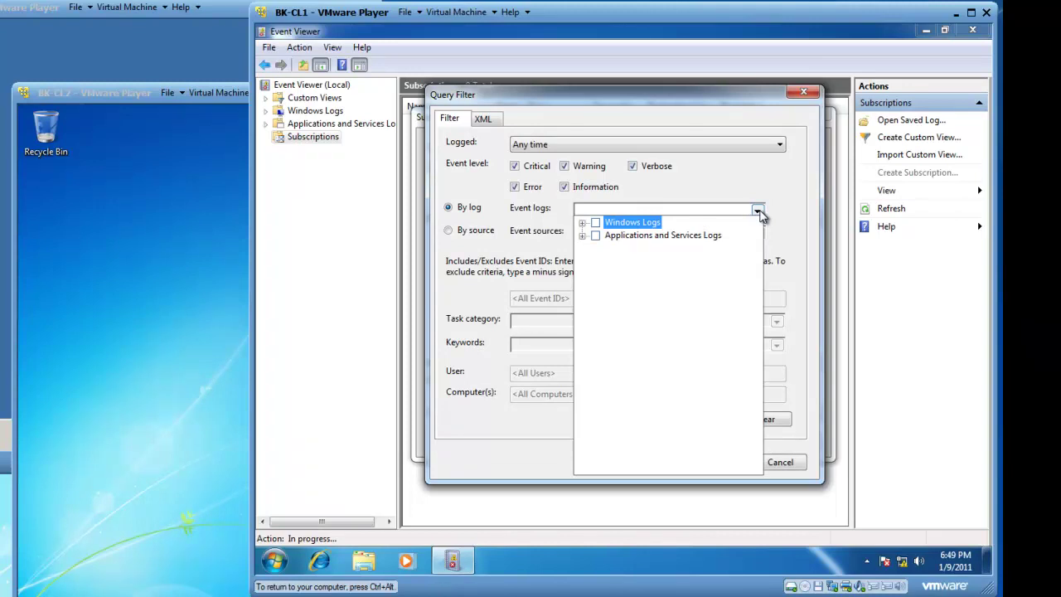
{"action": "left_click", "coordinate": [583, 224]}
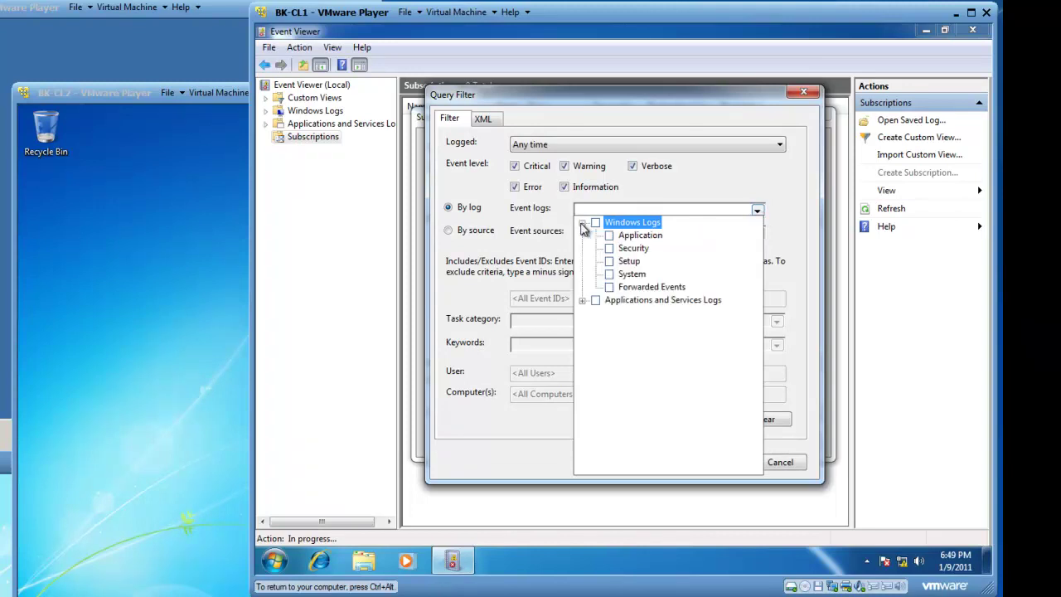
{"action": "left_click", "coordinate": [609, 275]}
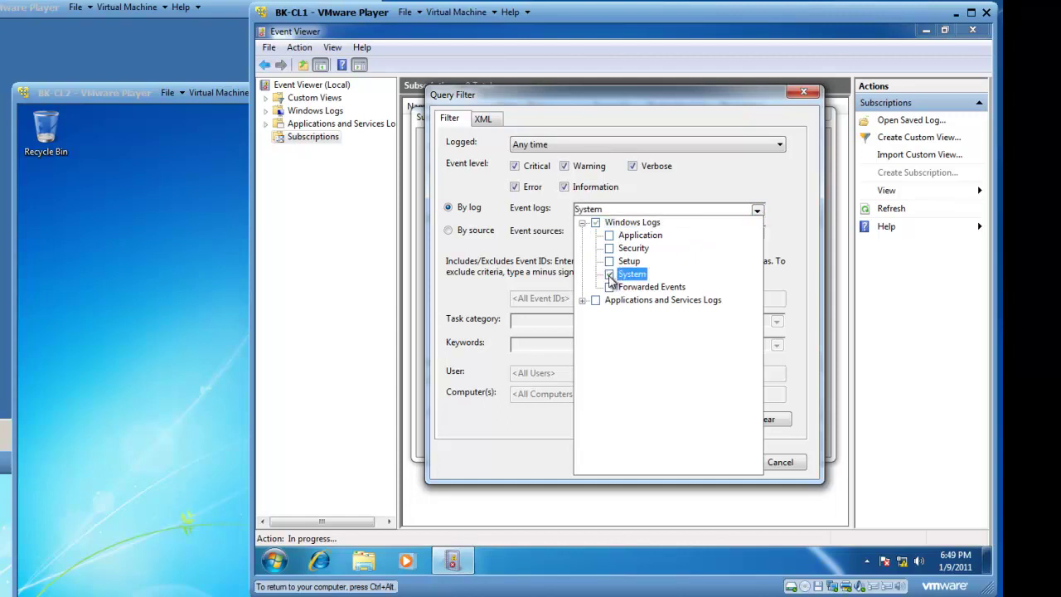
{"action": "left_click", "coordinate": [757, 212]}
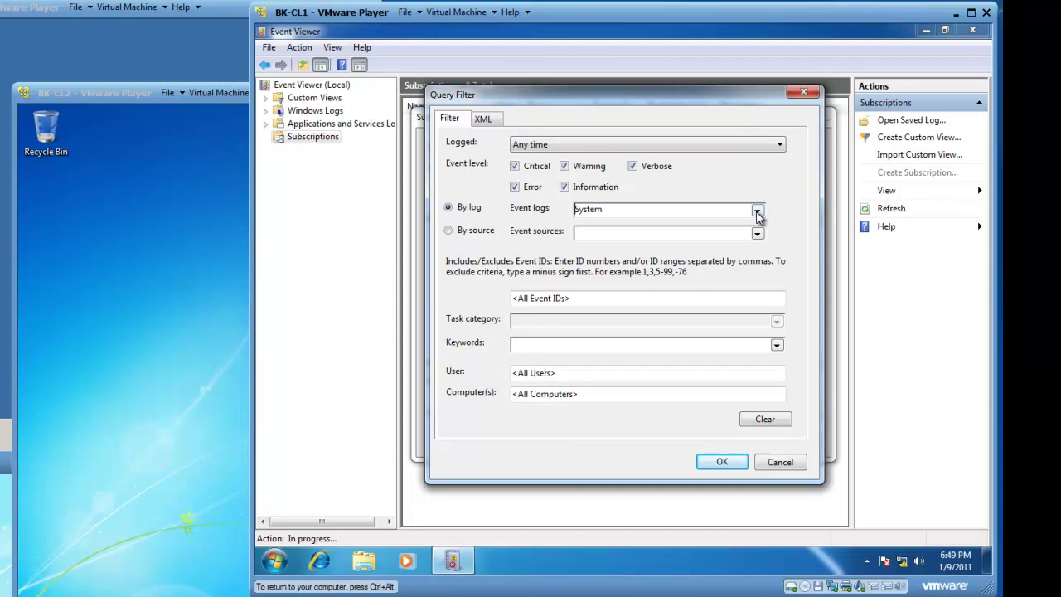
{"action": "left_click", "coordinate": [719, 461]}
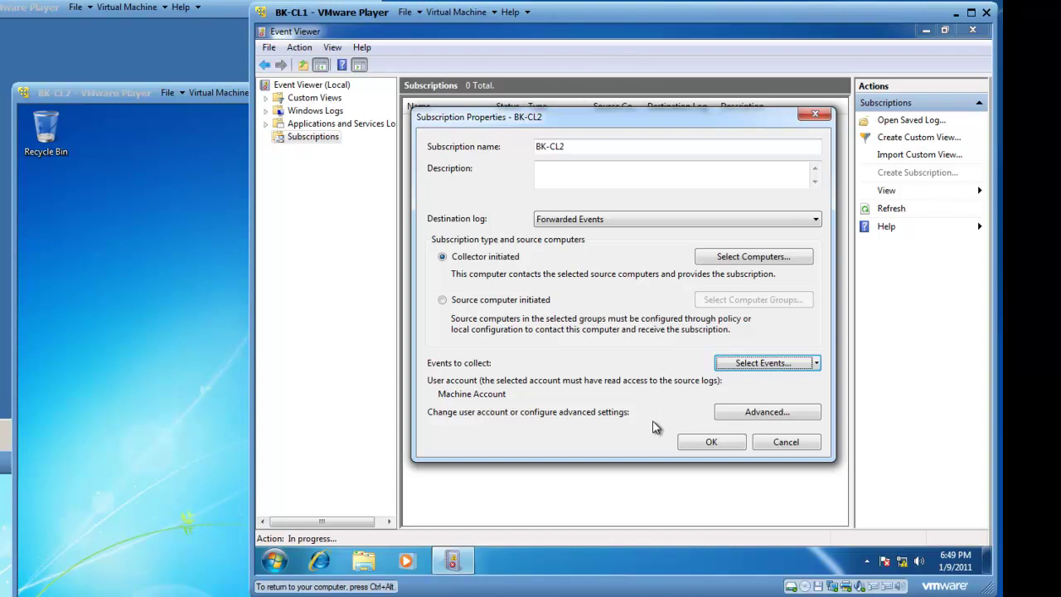
Step: Set the subscription's advanced user account to the specific user CONTOSO\Administrator, enter the account password and accept the settings
{"action": "left_click", "coordinate": [768, 412]}
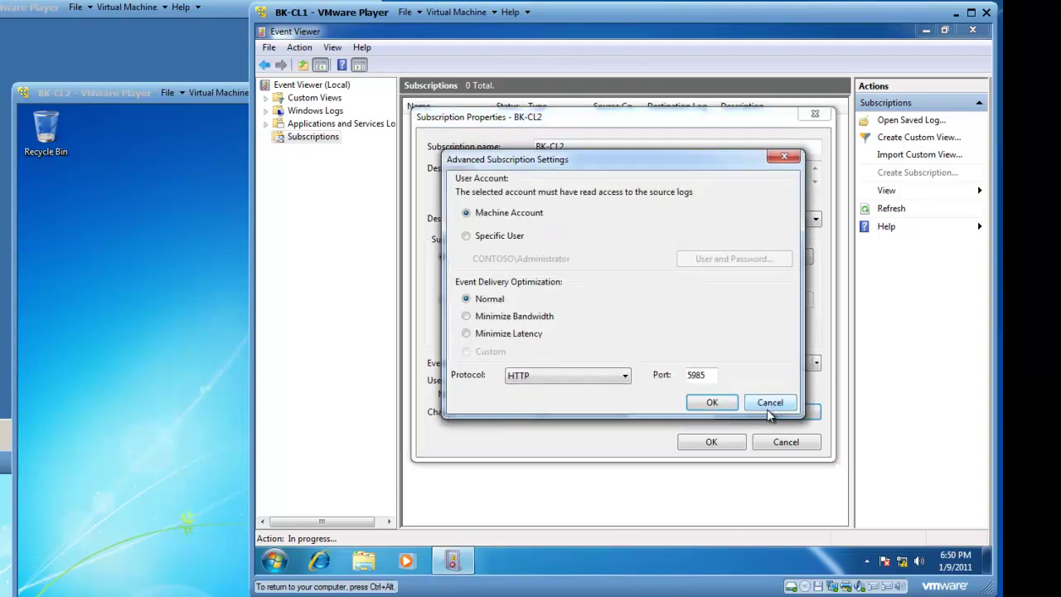
{"action": "left_click", "coordinate": [466, 236]}
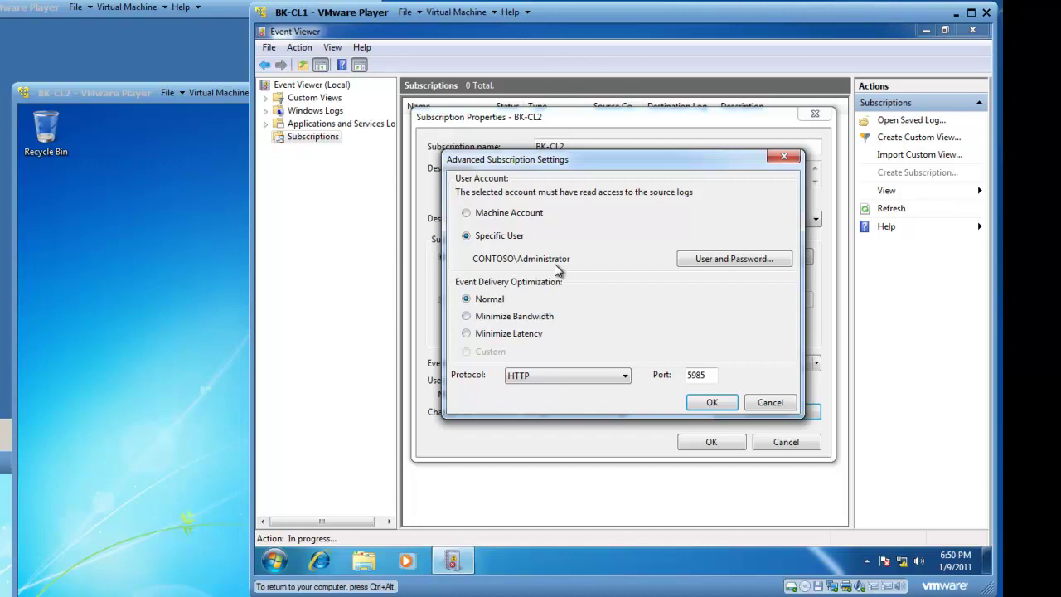
{"action": "left_click", "coordinate": [710, 262]}
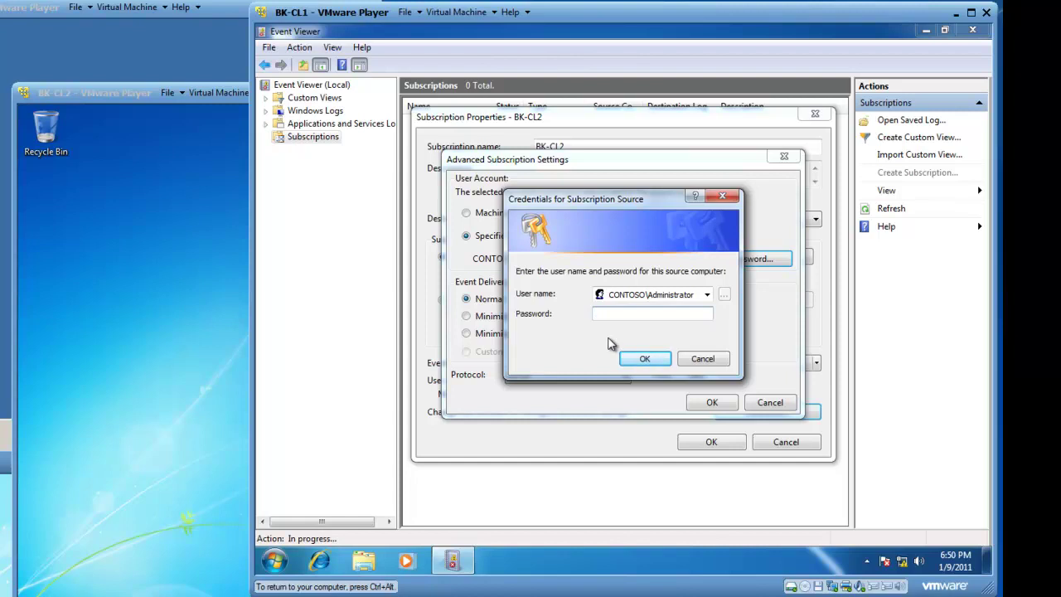
{"action": "type", "text": "••••••••"}
{"action": "left_click", "coordinate": [645, 360]}
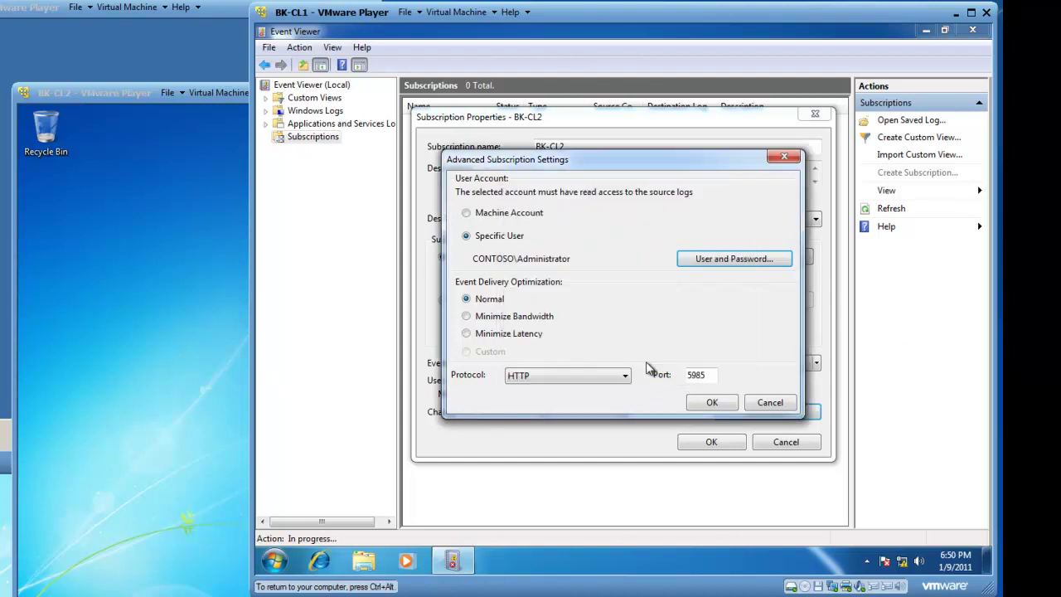
{"action": "left_click", "coordinate": [713, 403]}
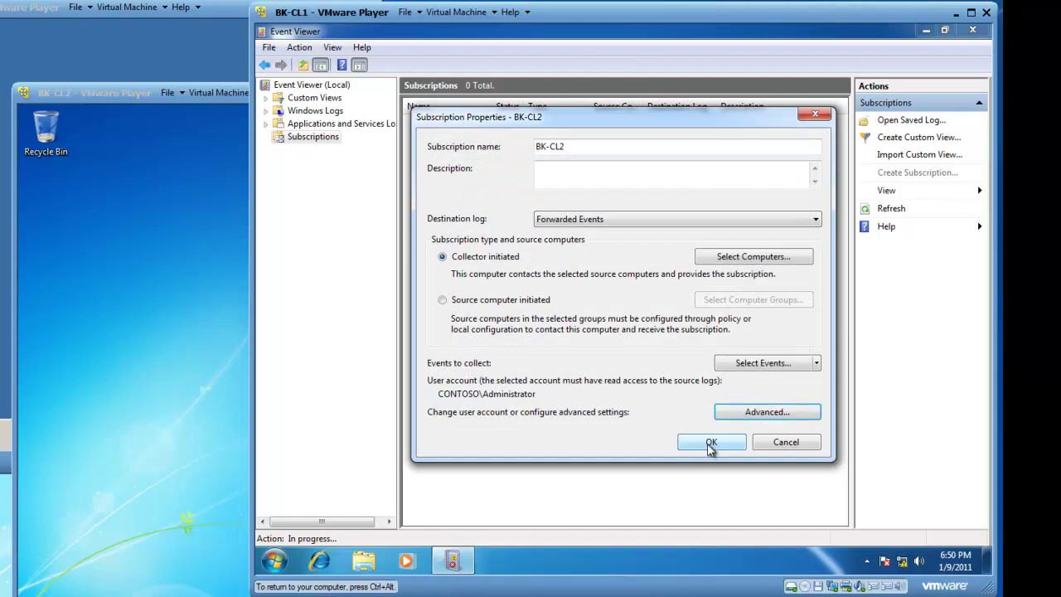
Step: Save the BK-CL2 subscription and widen the Type column in the subscriptions list to show the full type
{"action": "left_click", "coordinate": [710, 445]}
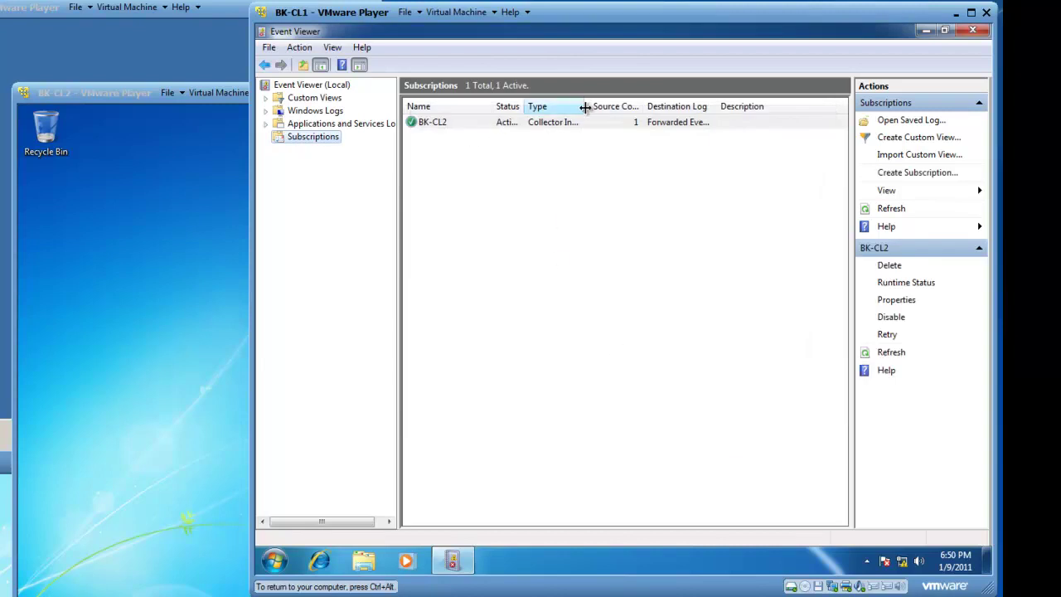
{"action": "left_click_drag", "start_coordinate": [589, 106], "coordinate": [642, 106]}
{"action": "left_click", "coordinate": [604, 126]}
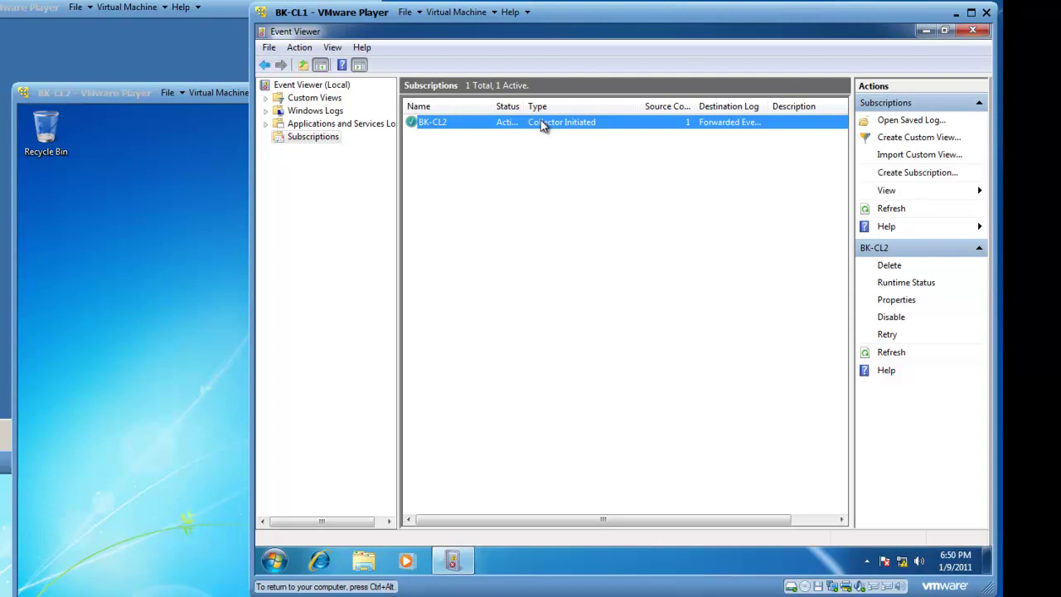
Step: Show the Forwarded Events log under Windows Logs, check the source computer of its events and refresh the list
{"action": "left_click", "coordinate": [267, 111]}
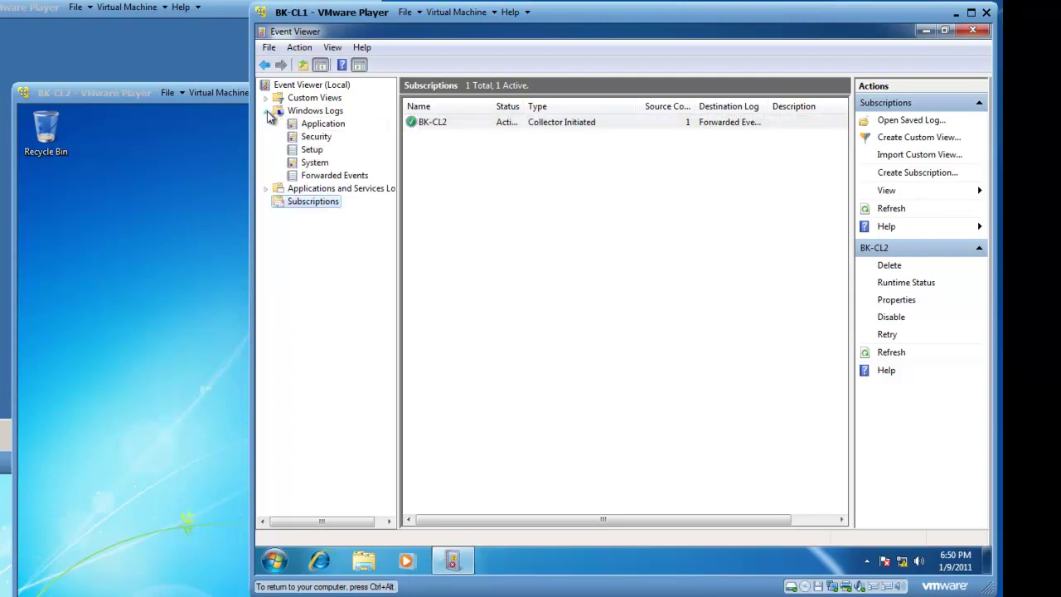
{"action": "left_click", "coordinate": [319, 178]}
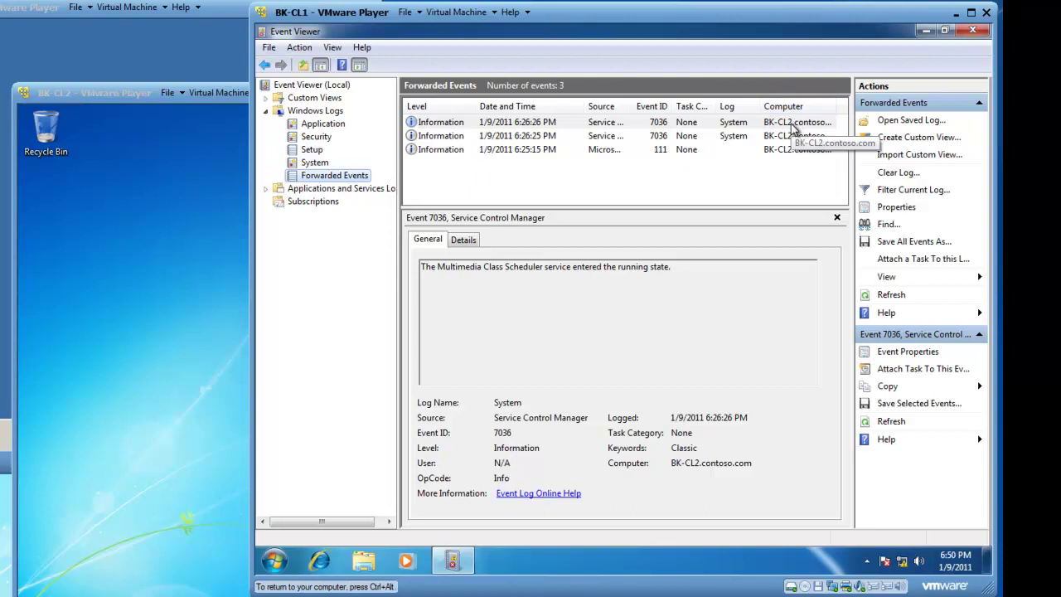
{"action": "left_click", "coordinate": [893, 297]}
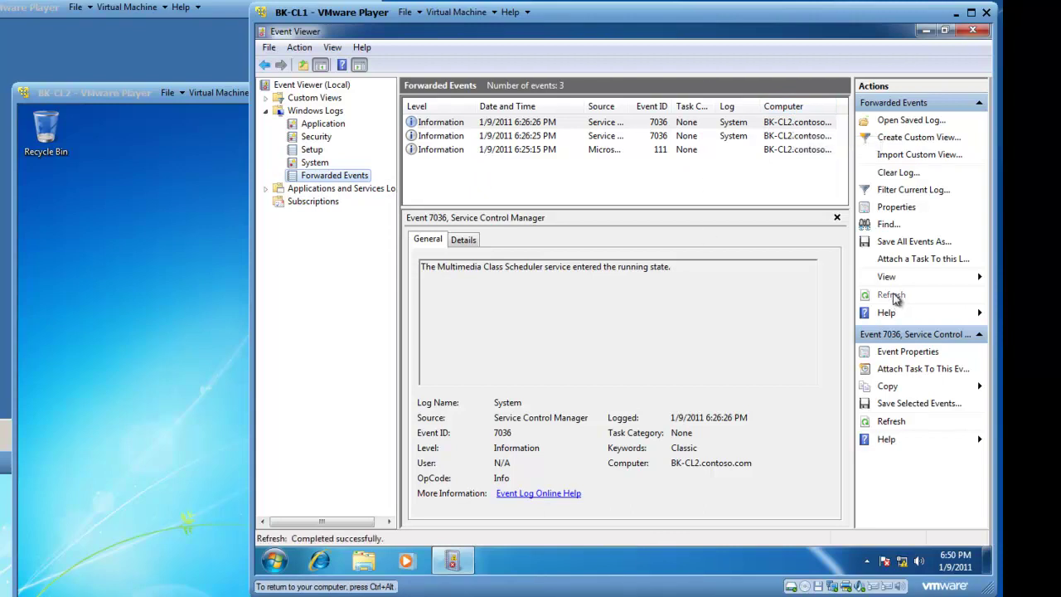